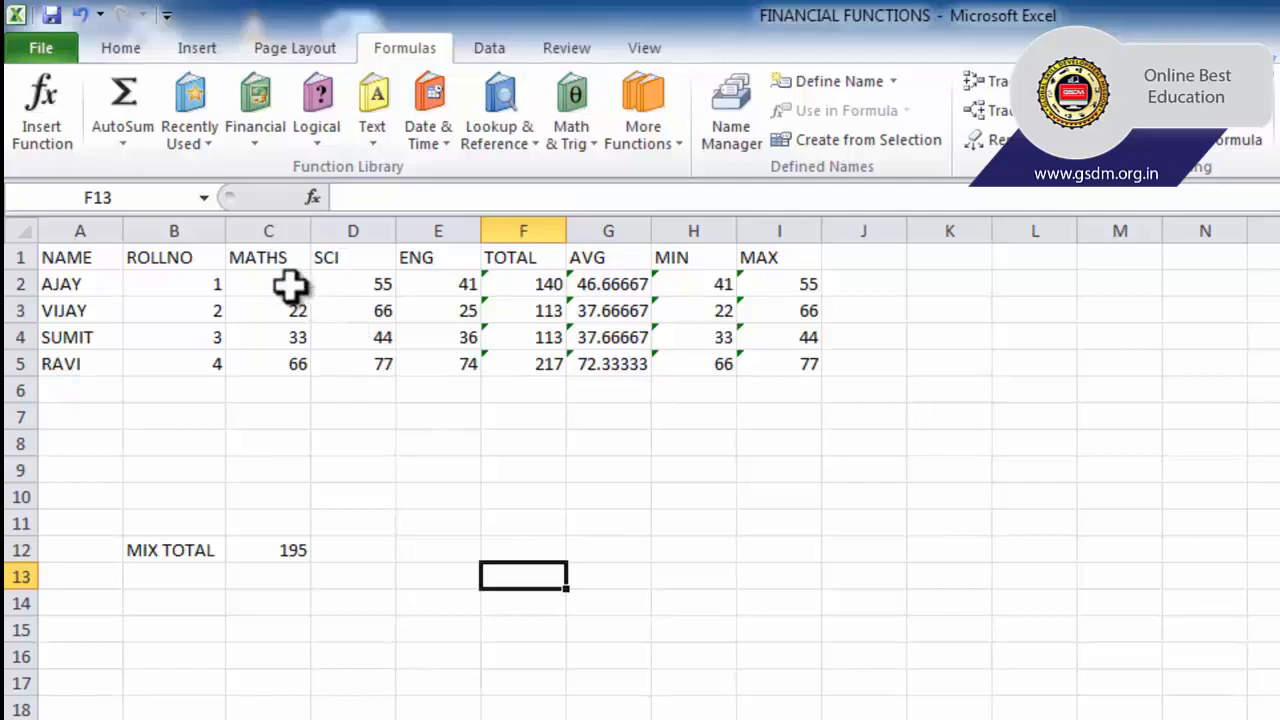
# Select the marks in C2:D4, hide the Count calculation from the status bar, and clear the selection.
pyautogui.moveTo(290, 287); pyautogui.dragTo(324, 292)
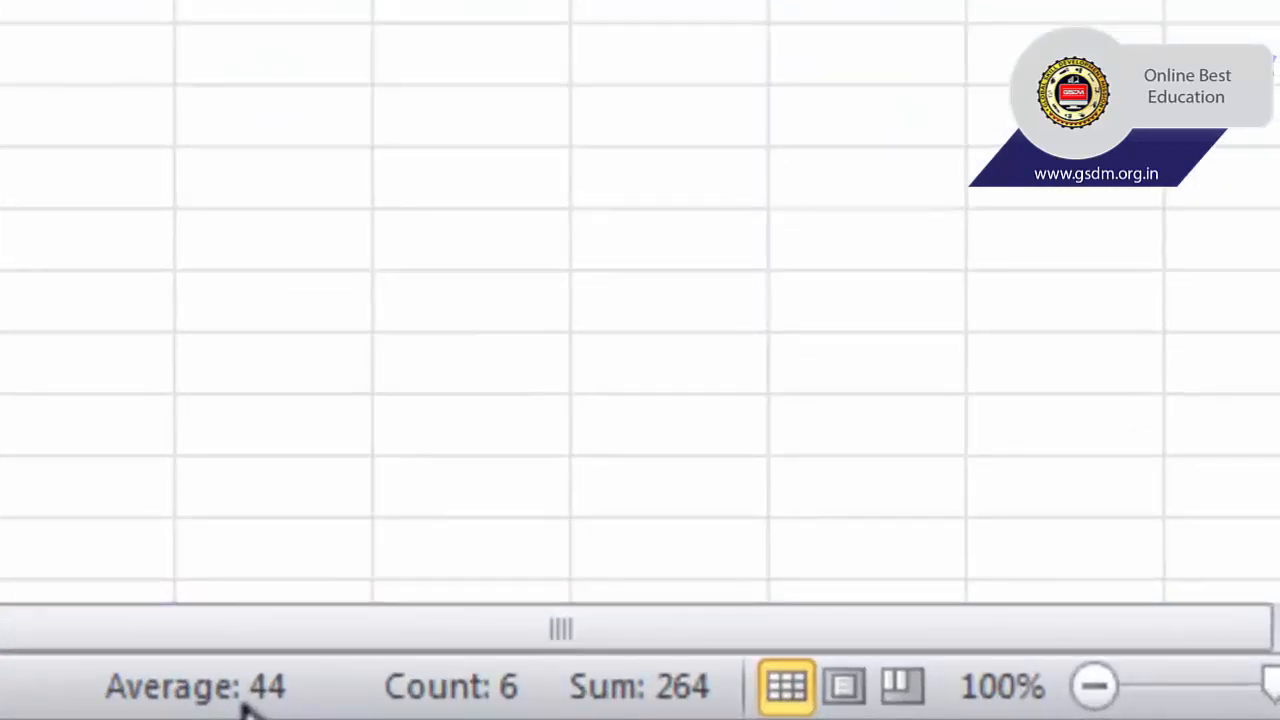
pyautogui.rightClick(248, 706)
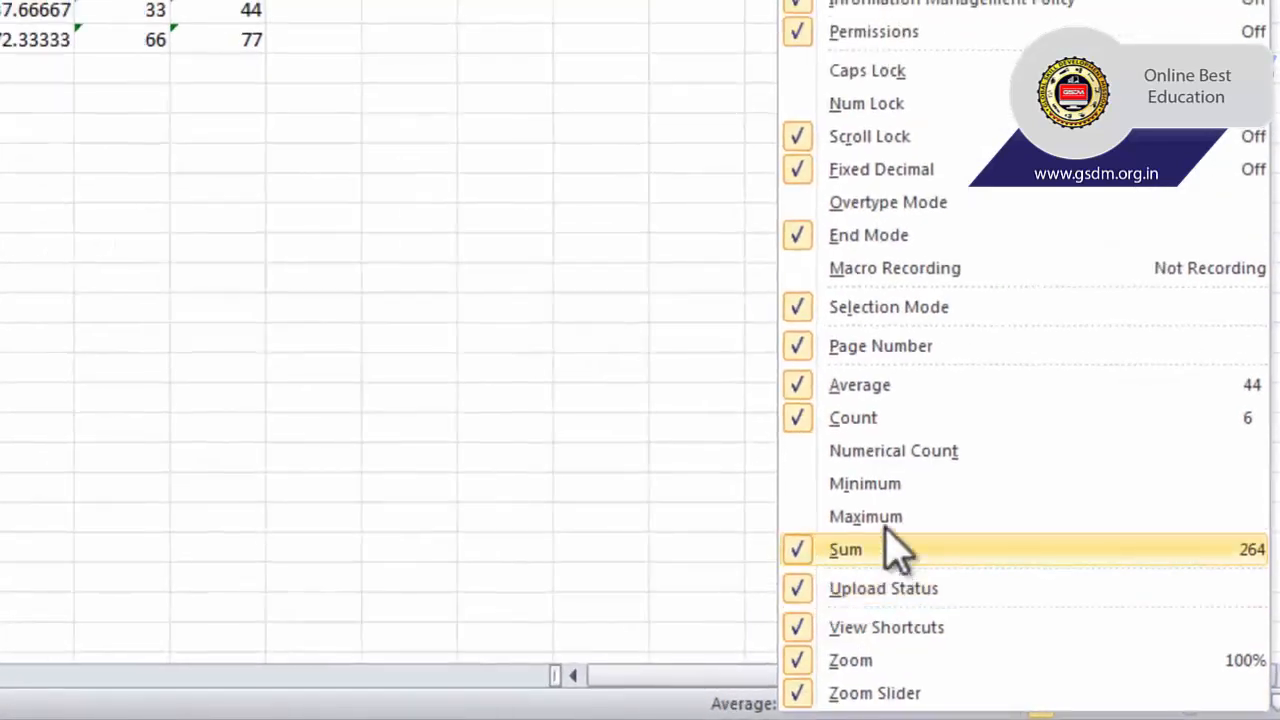
pyautogui.click(812, 425)
pyautogui.click(652, 692)
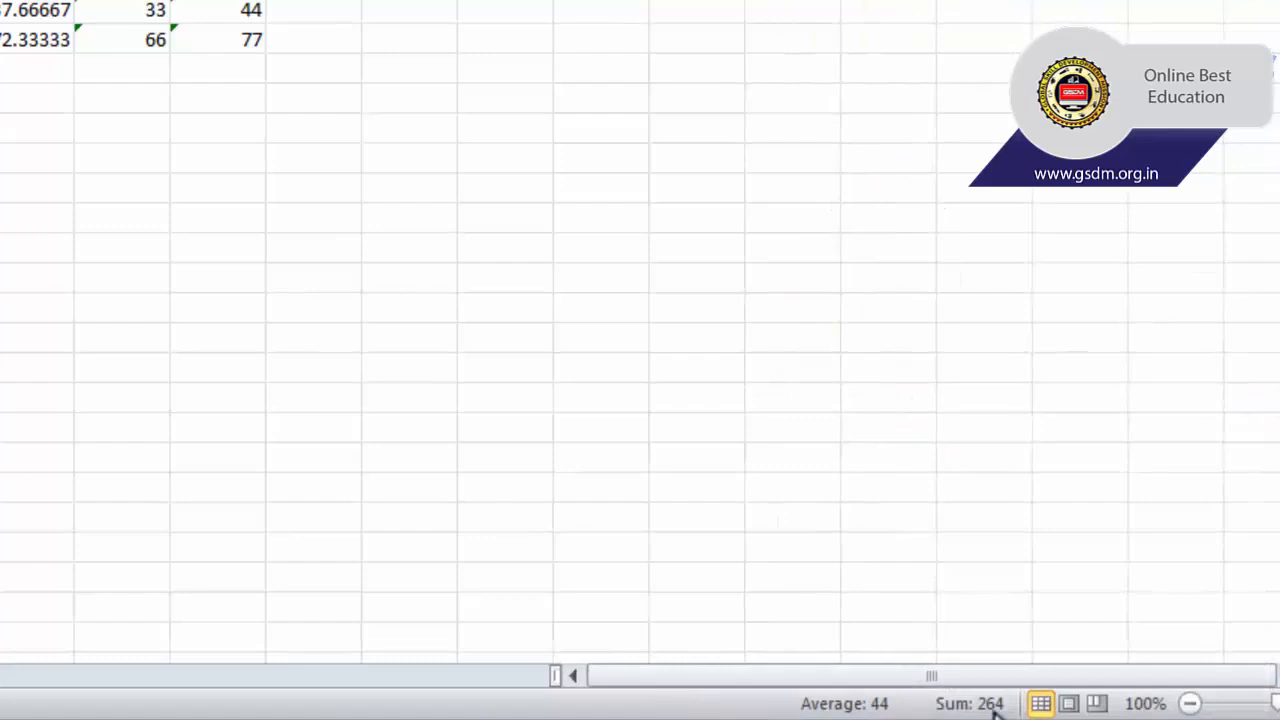
pyautogui.click(296, 302)
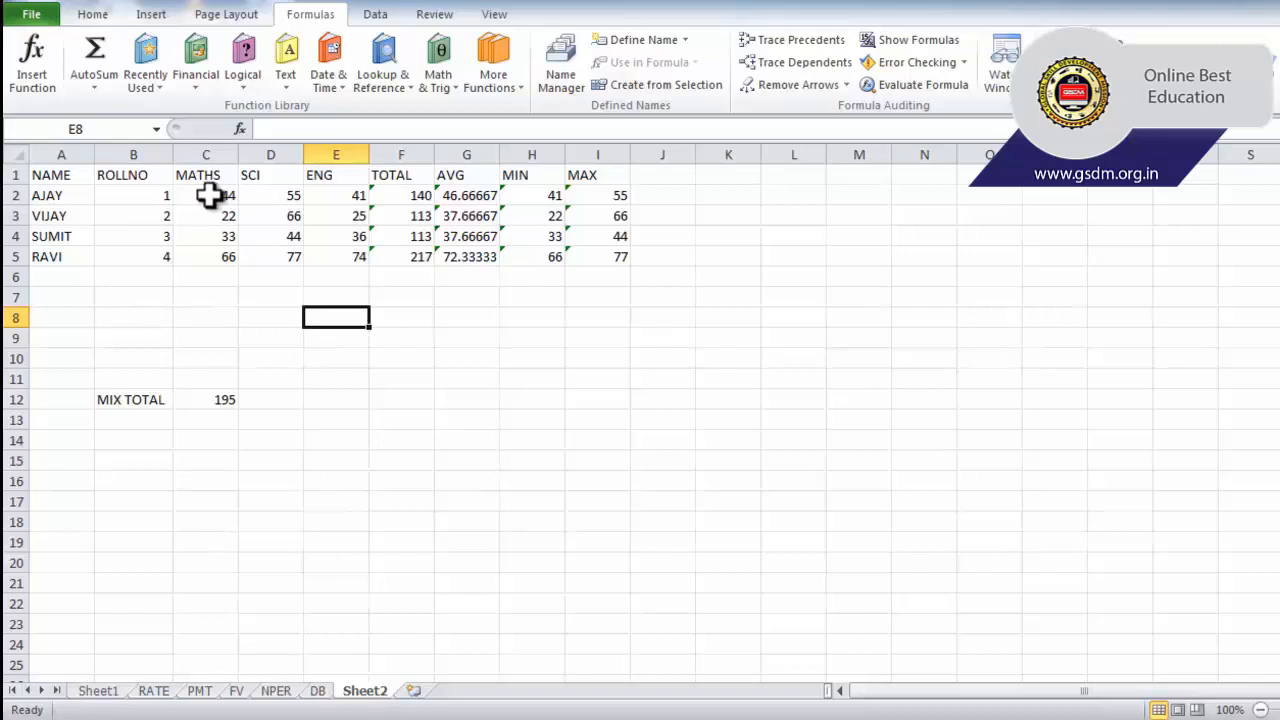
# Check the status bar's average and sum for the non-adjacent marks in C2, D3, E4 and C5.
pyautogui.keyDown('ctrl'); pyautogui.click(208, 195); pyautogui.keyUp('ctrl')
pyautogui.keyDown('ctrl'); pyautogui.click(286, 217); pyautogui.keyUp('ctrl')
pyautogui.keyDown('ctrl'); pyautogui.click(352, 236); pyautogui.keyUp('ctrl')
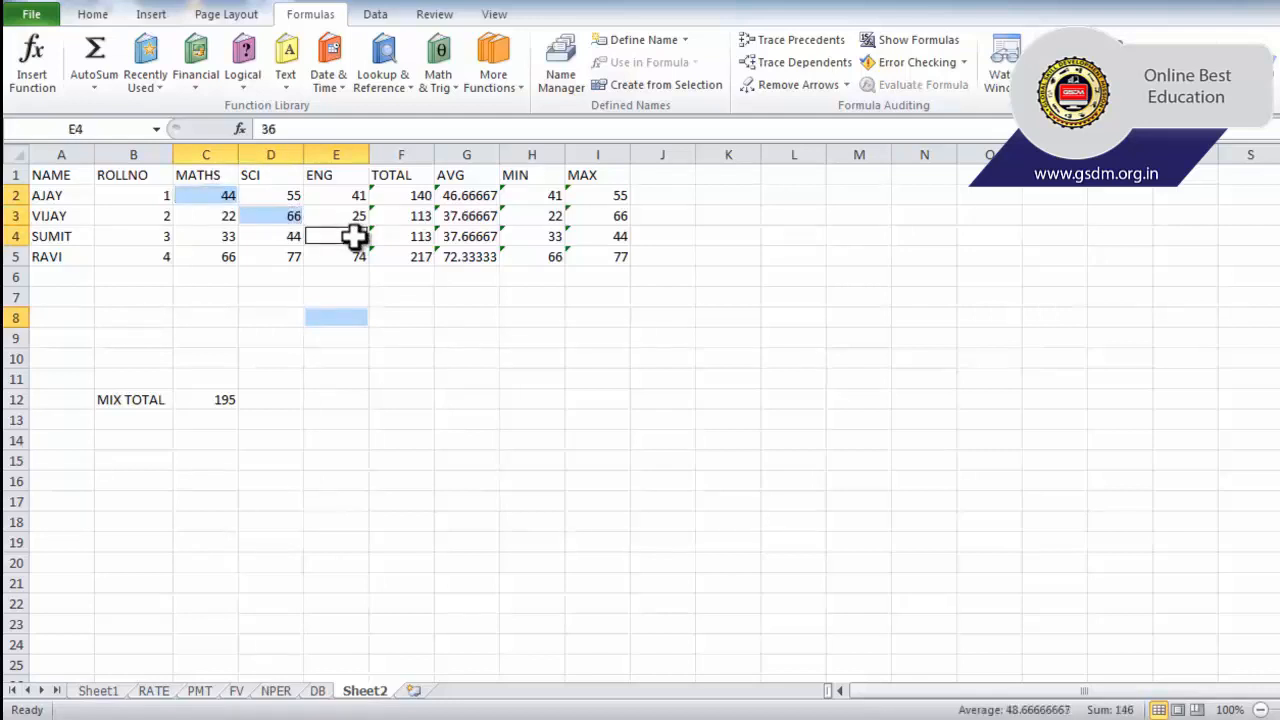
pyautogui.keyDown('ctrl'); pyautogui.click(222, 262); pyautogui.keyUp('ctrl')
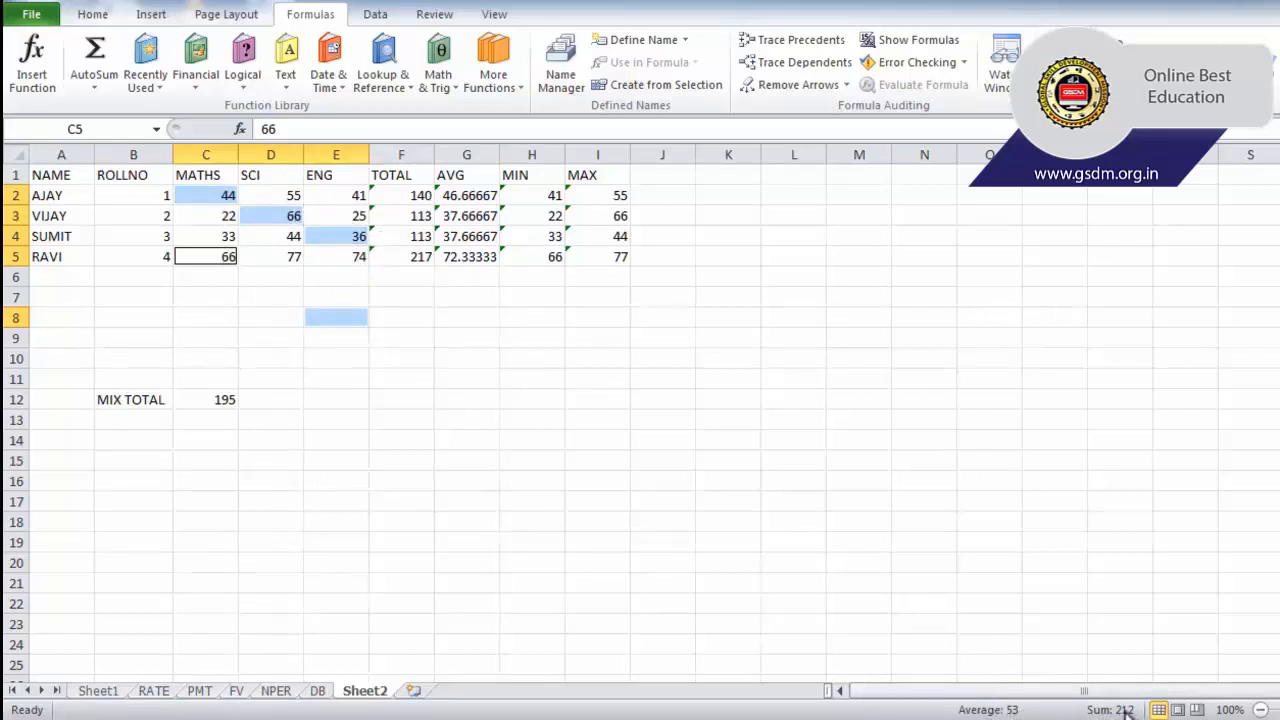
pyautogui.click(436, 447)
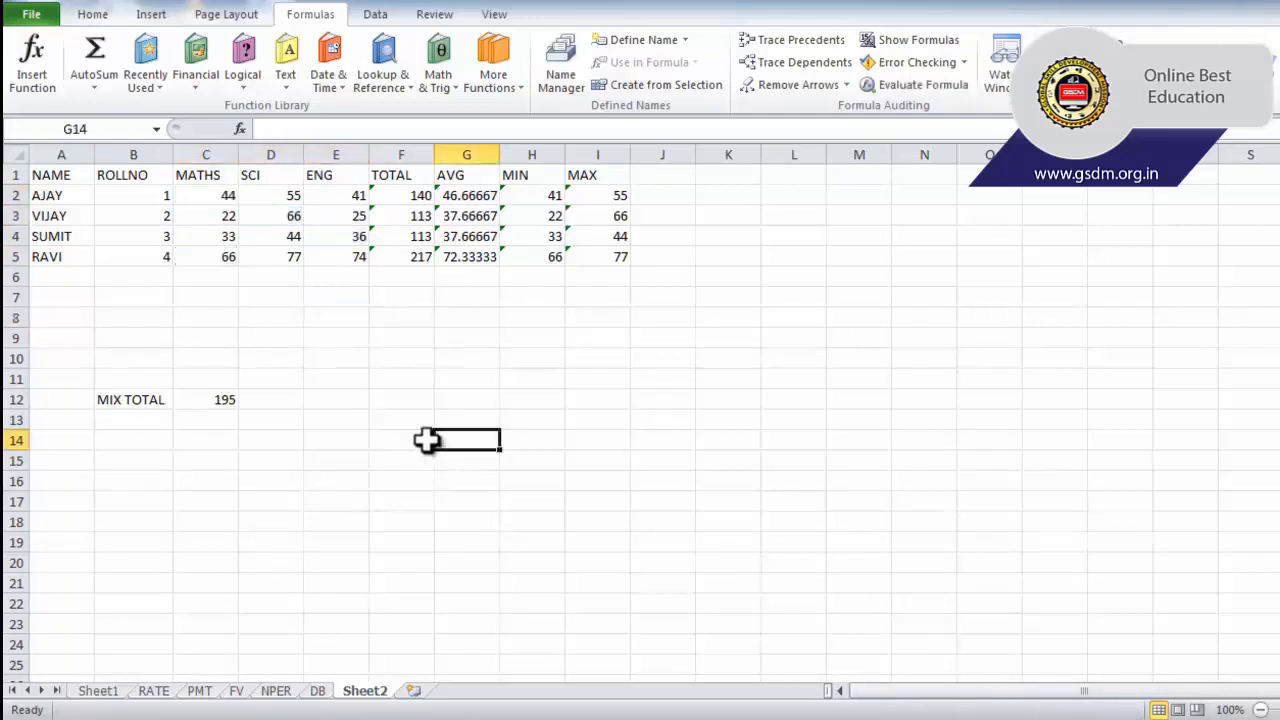
pyautogui.click(534, 460)
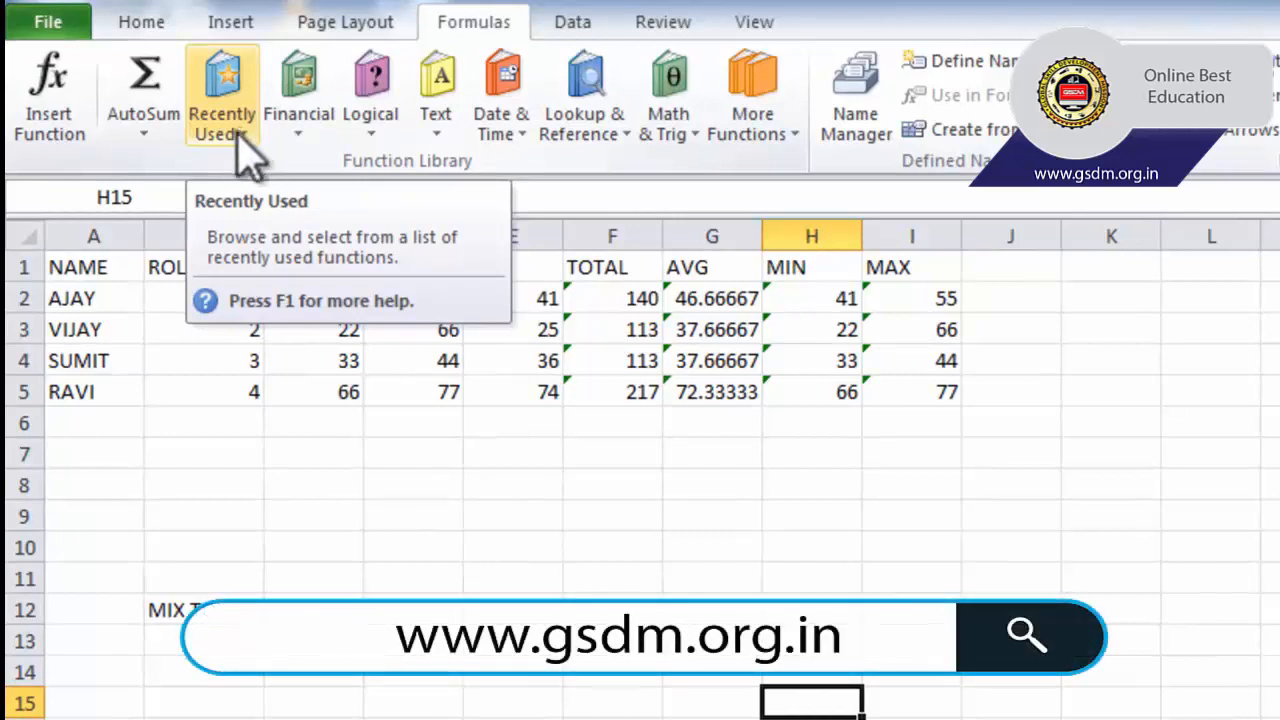
# Browse the recently used functions and the financial functions, closing each list without inserting anything.
pyautogui.click(237, 130)
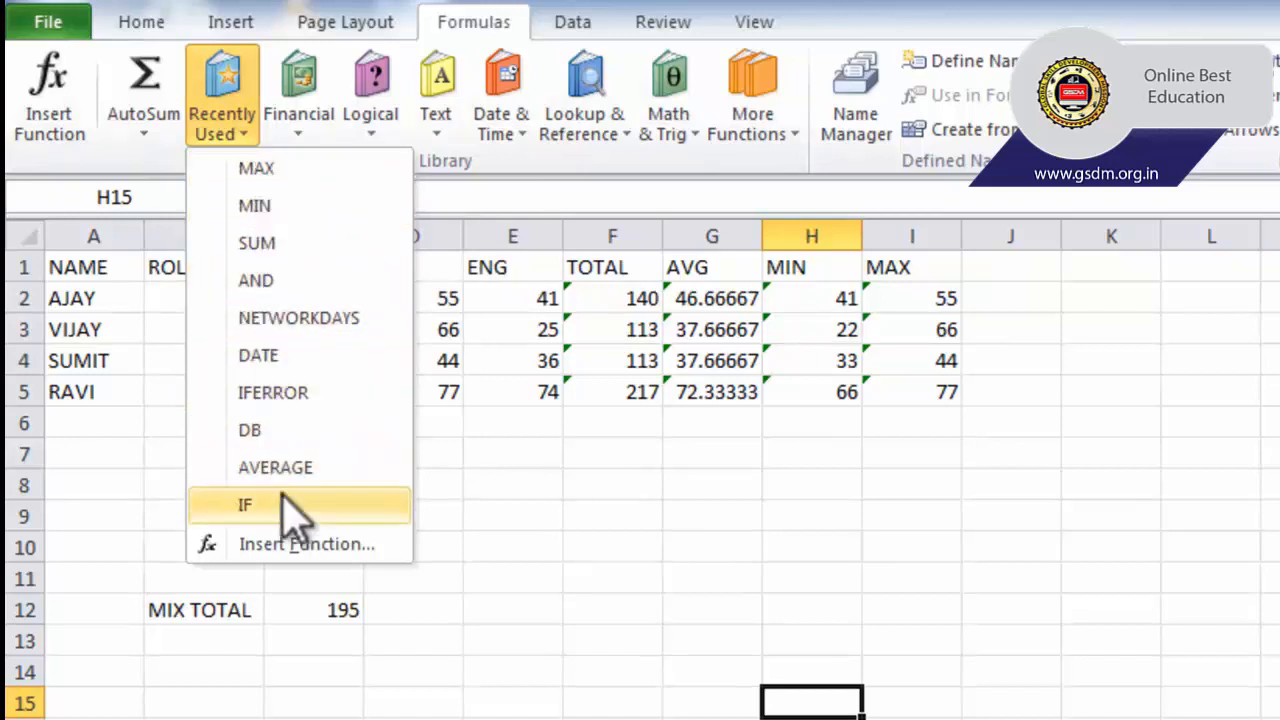
pyautogui.click(571, 458)
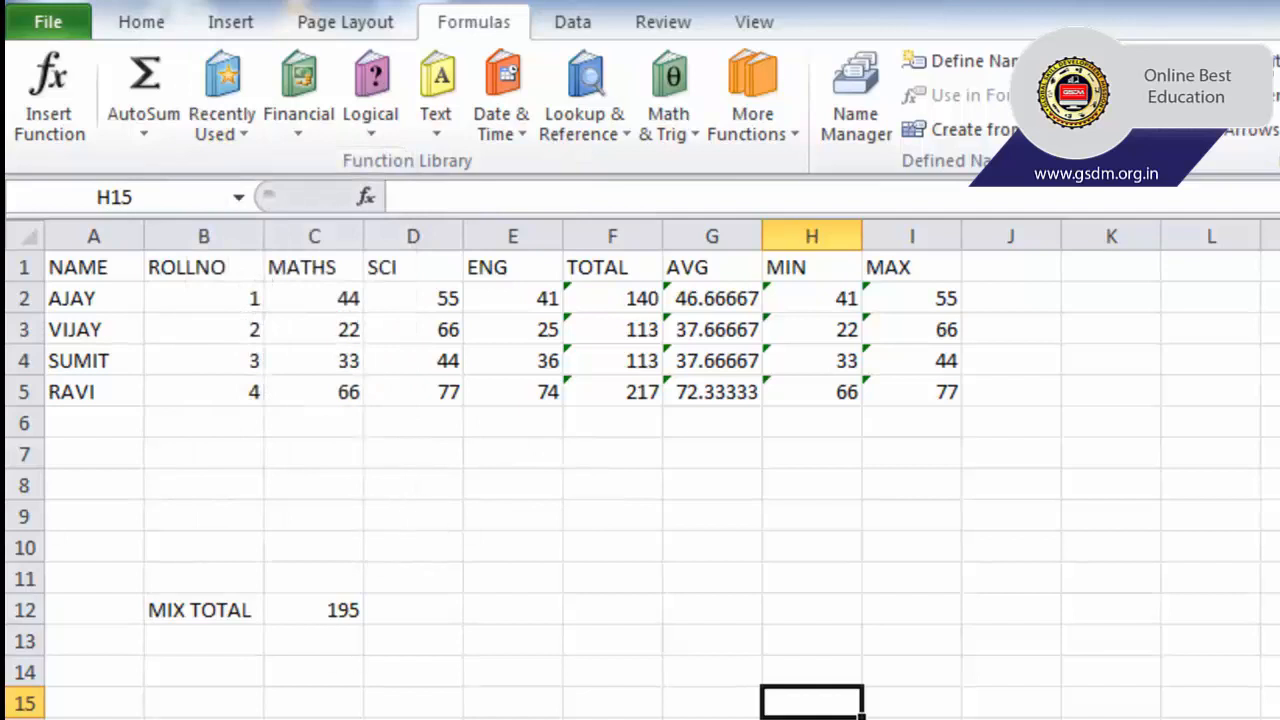
pyautogui.click(294, 134)
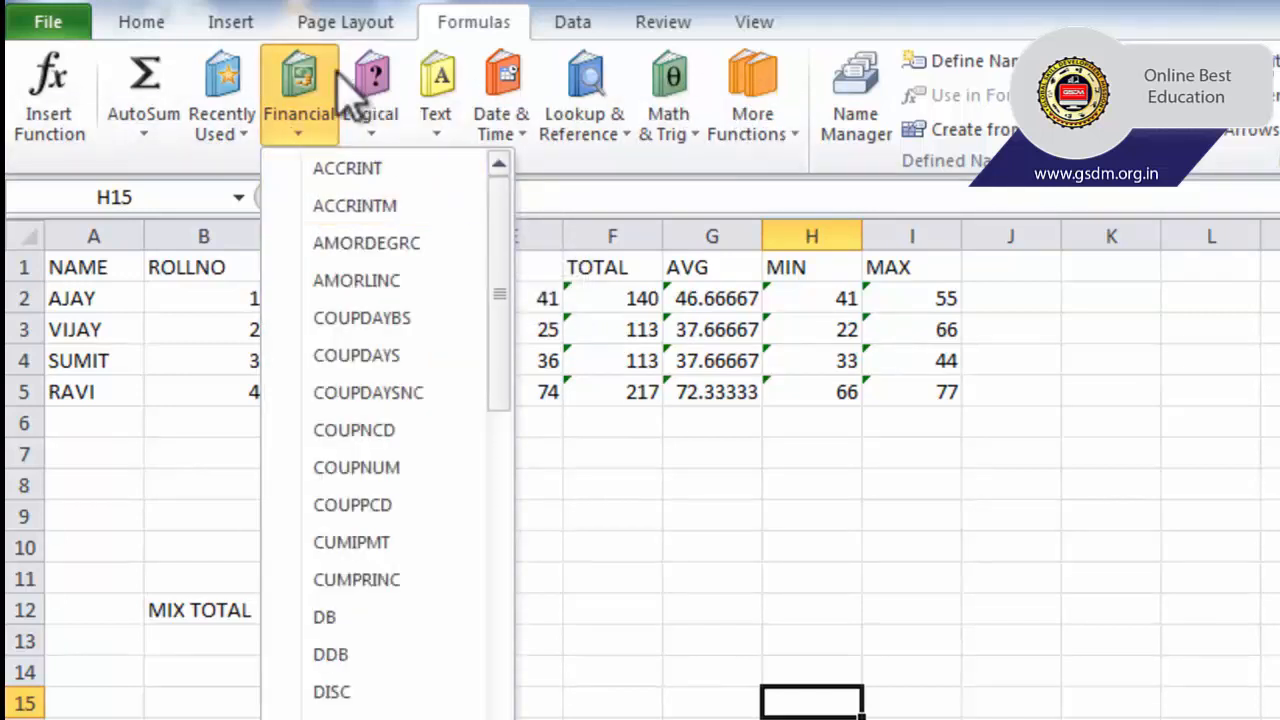
pyautogui.click(663, 543)
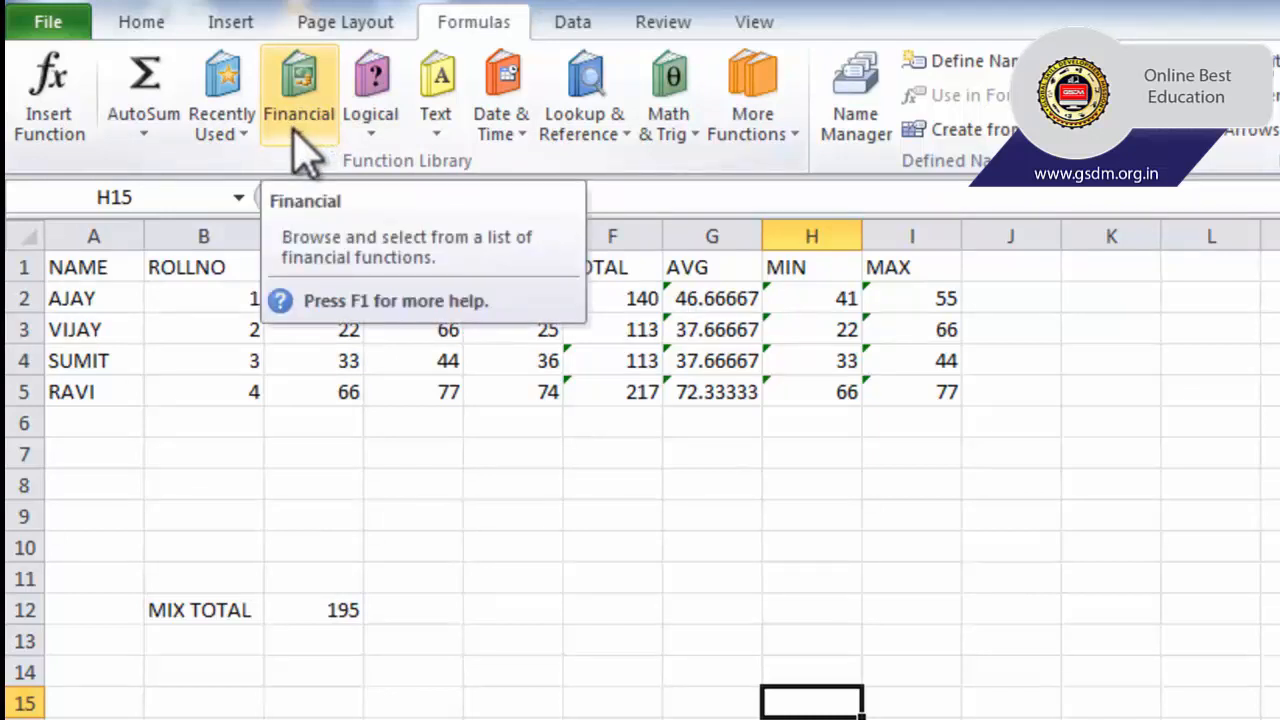
pyautogui.click(300, 140)
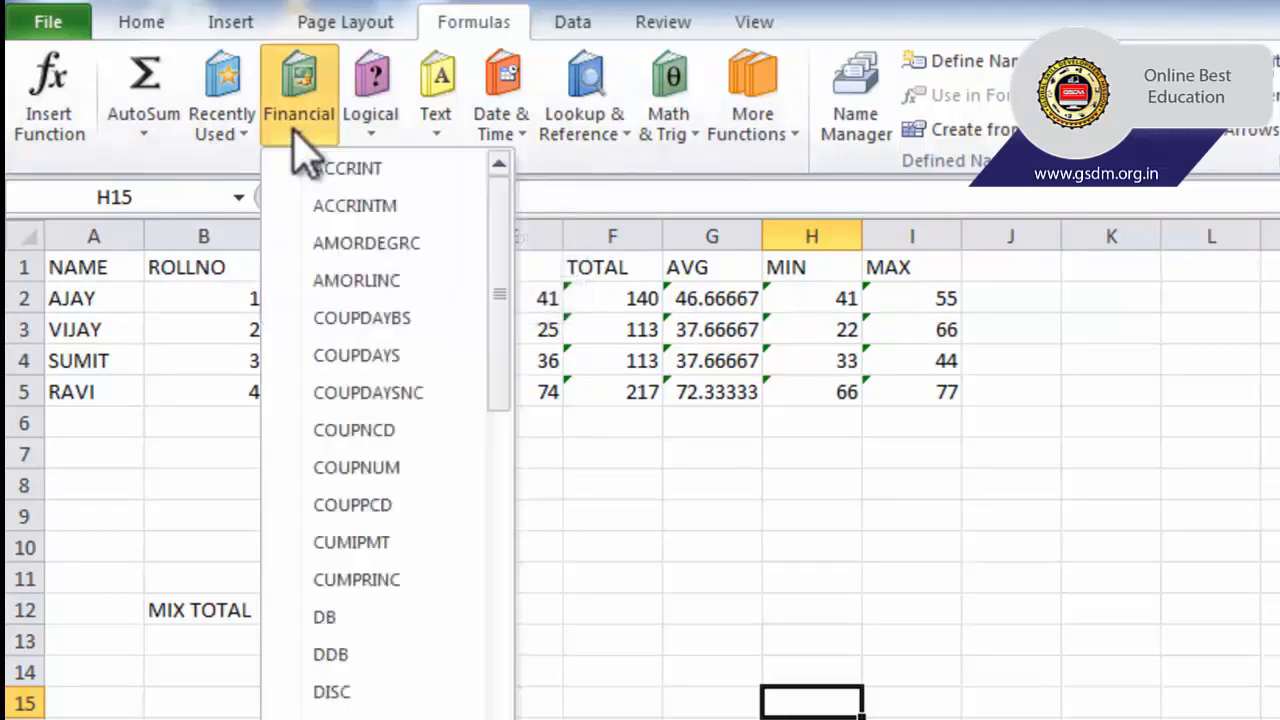
pyautogui.moveTo(500, 228); pyautogui.dragTo(461, 173)
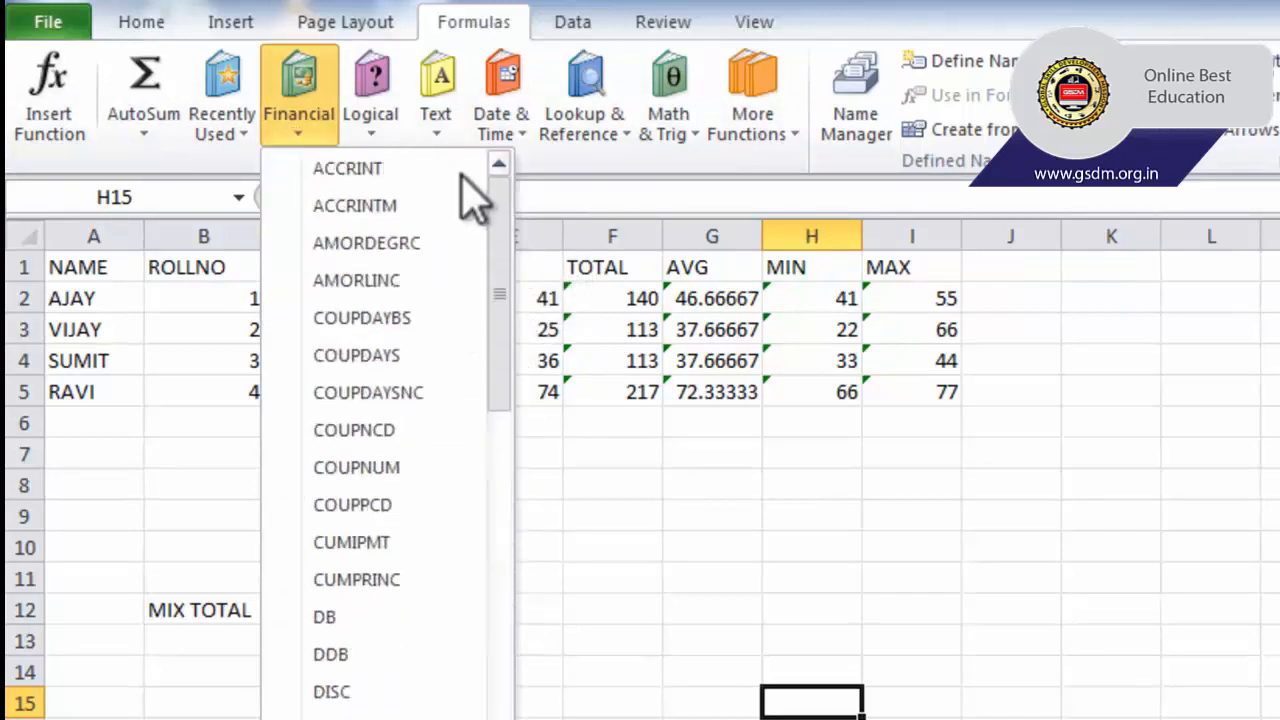
pyautogui.press('Escape')
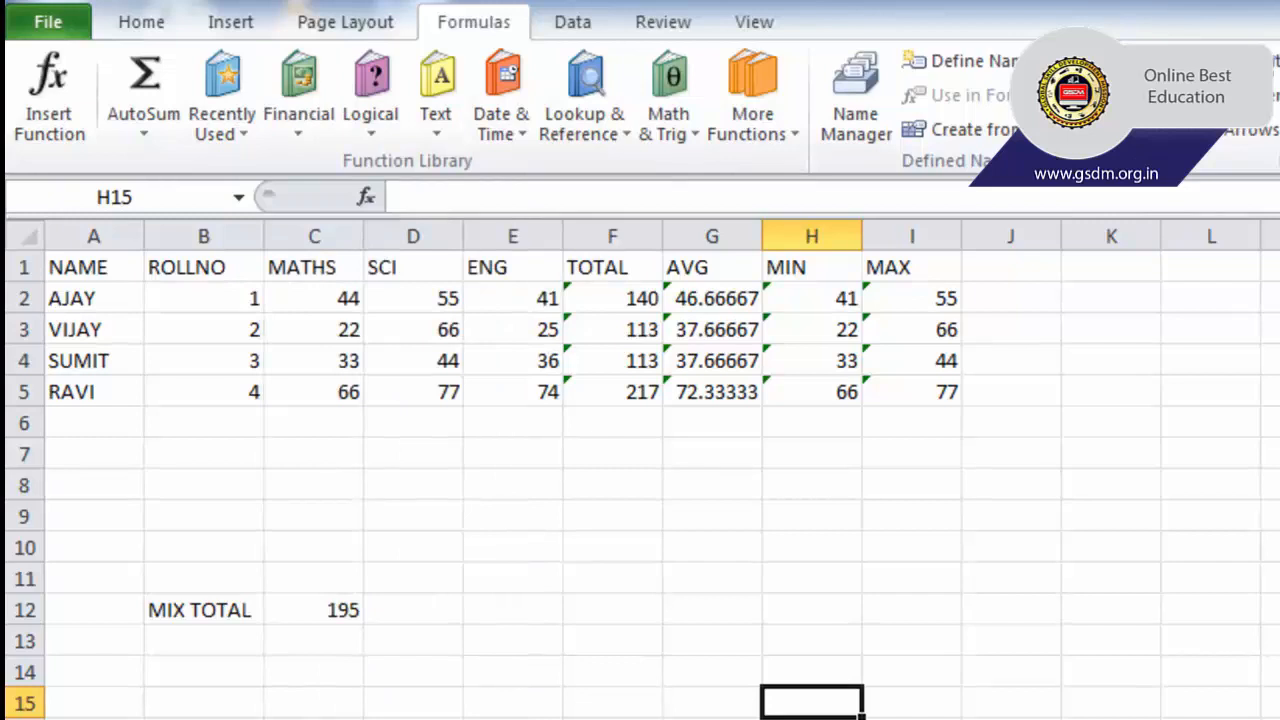
# Switch to the RATE sheet and examine the RATE syntax in B10 and the loan inputs in D1:D3.
pyautogui.hotkey('ctrl', 'pagedown')
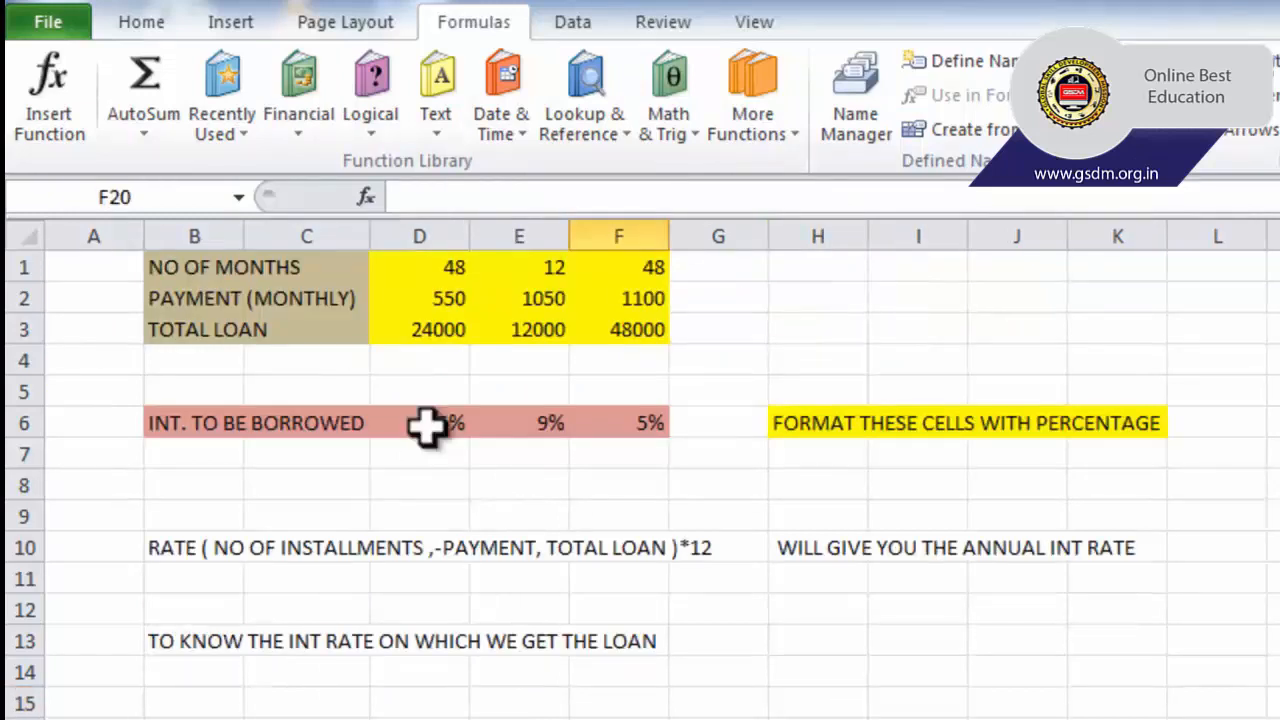
pyautogui.click(818, 672)
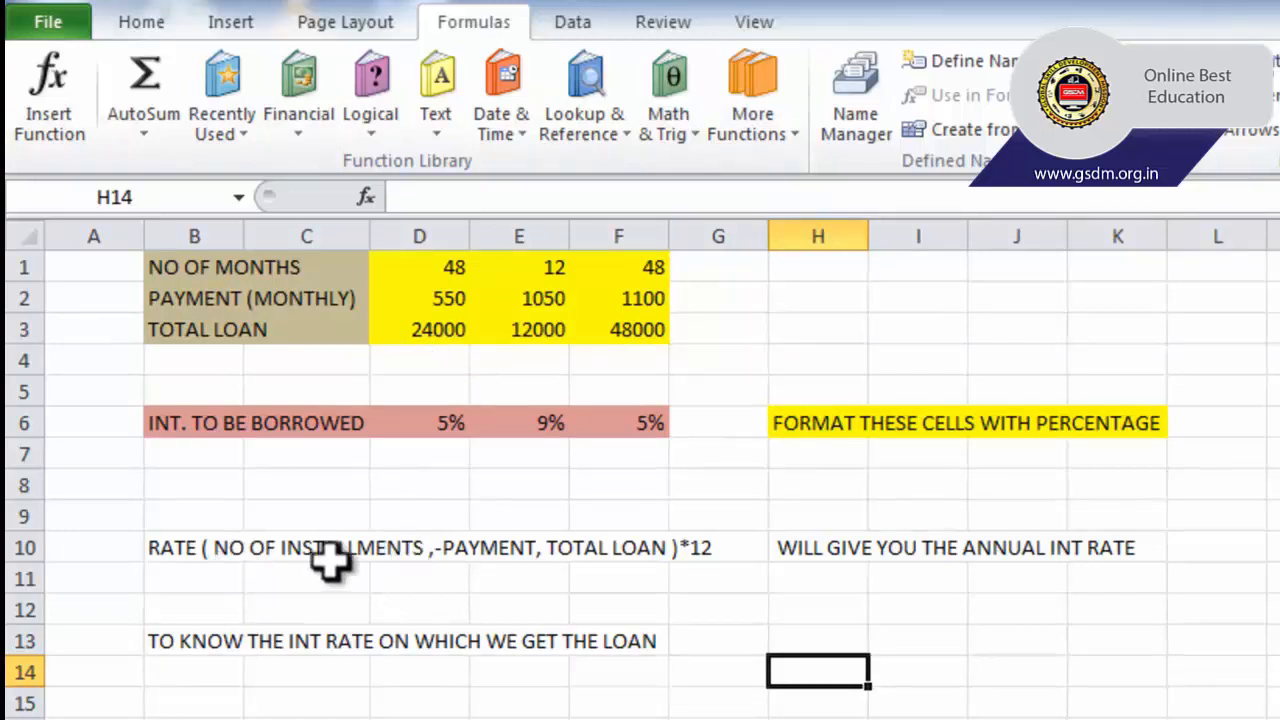
pyautogui.click(386, 606)
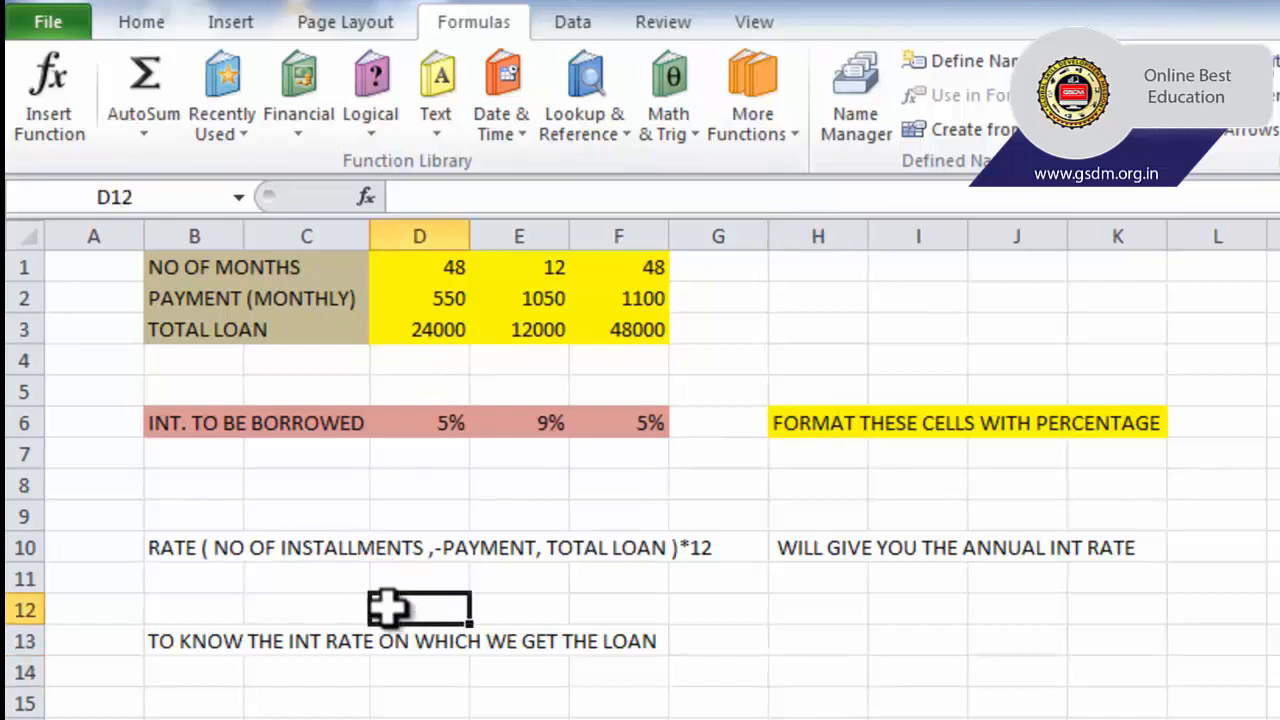
pyautogui.click(218, 558)
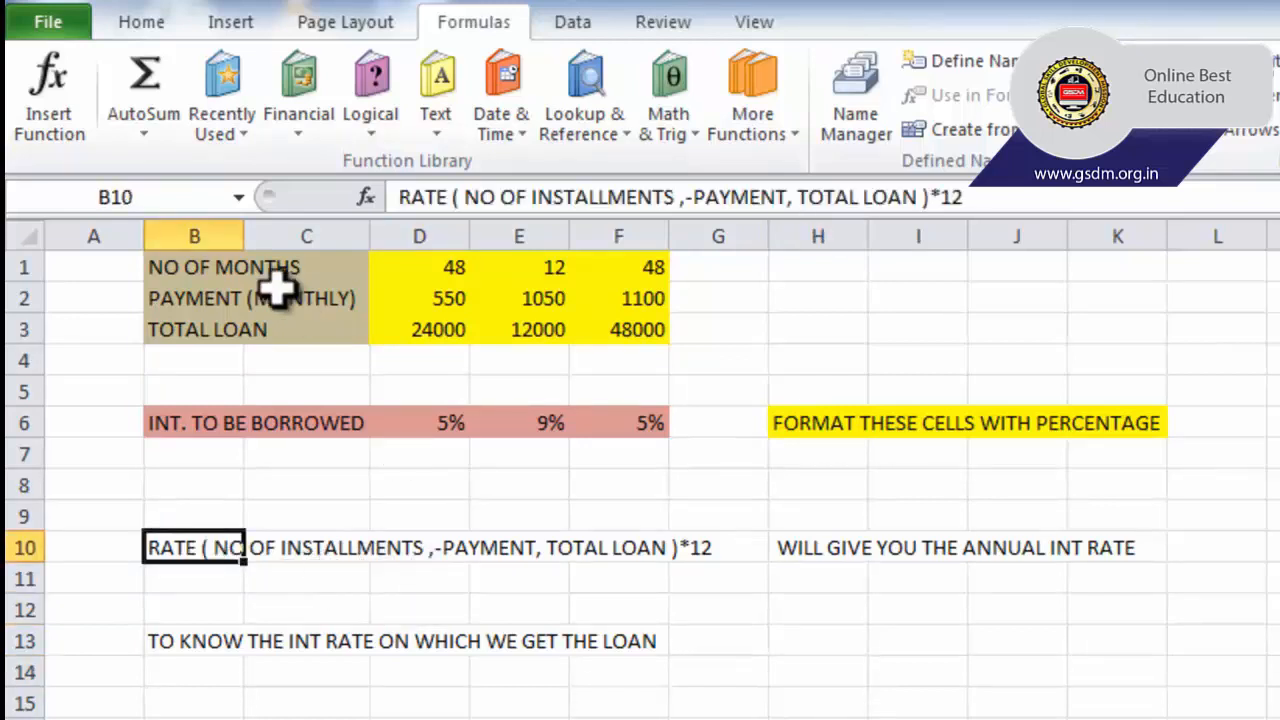
pyautogui.click(416, 338)
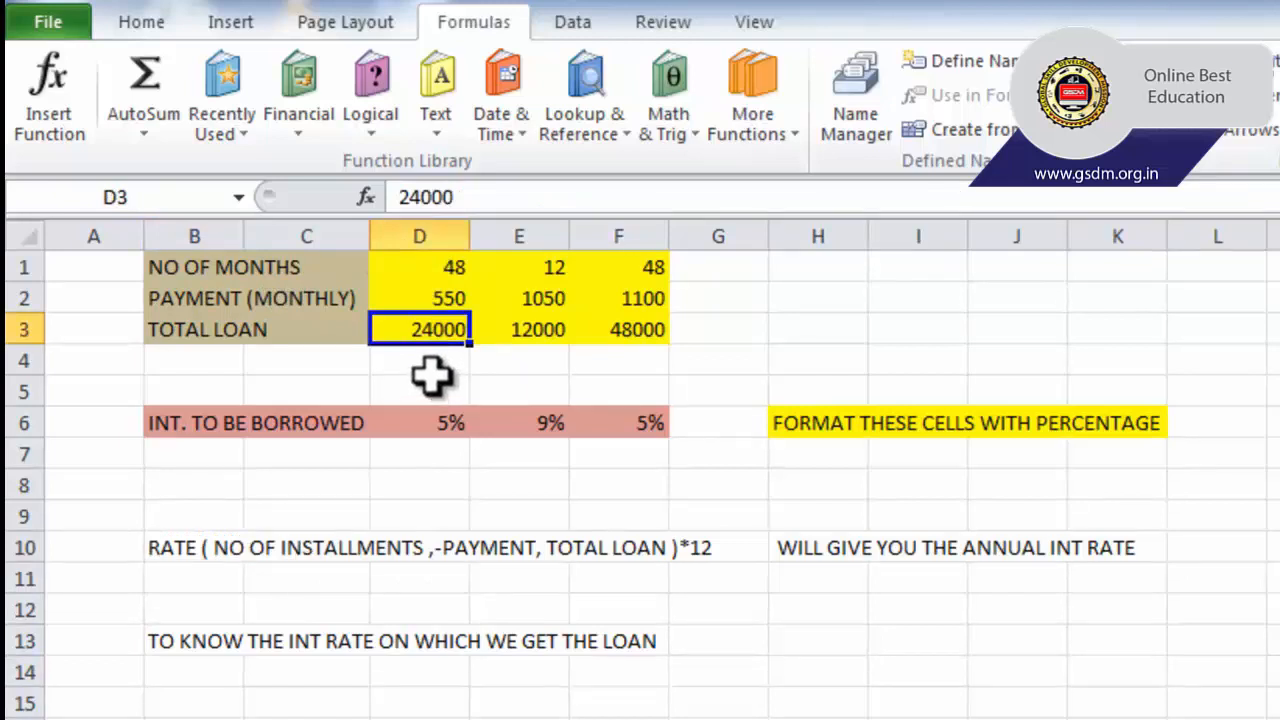
pyautogui.click(445, 299)
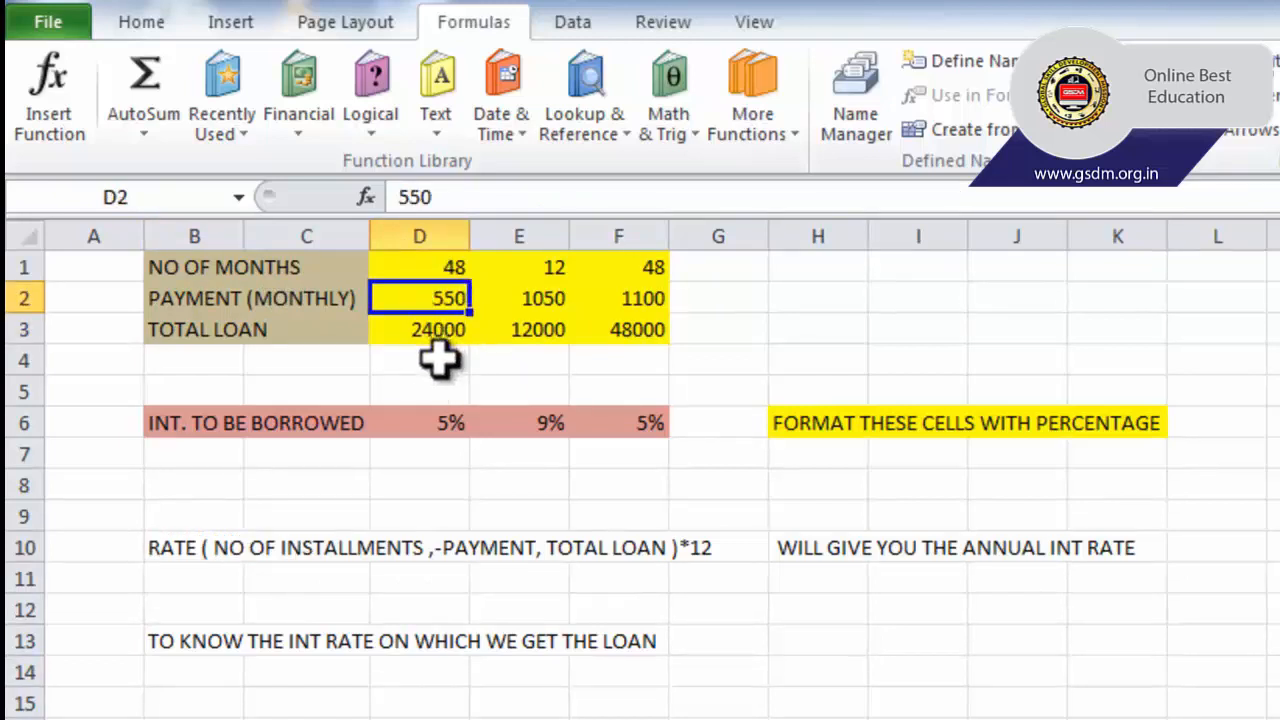
pyautogui.click(440, 264)
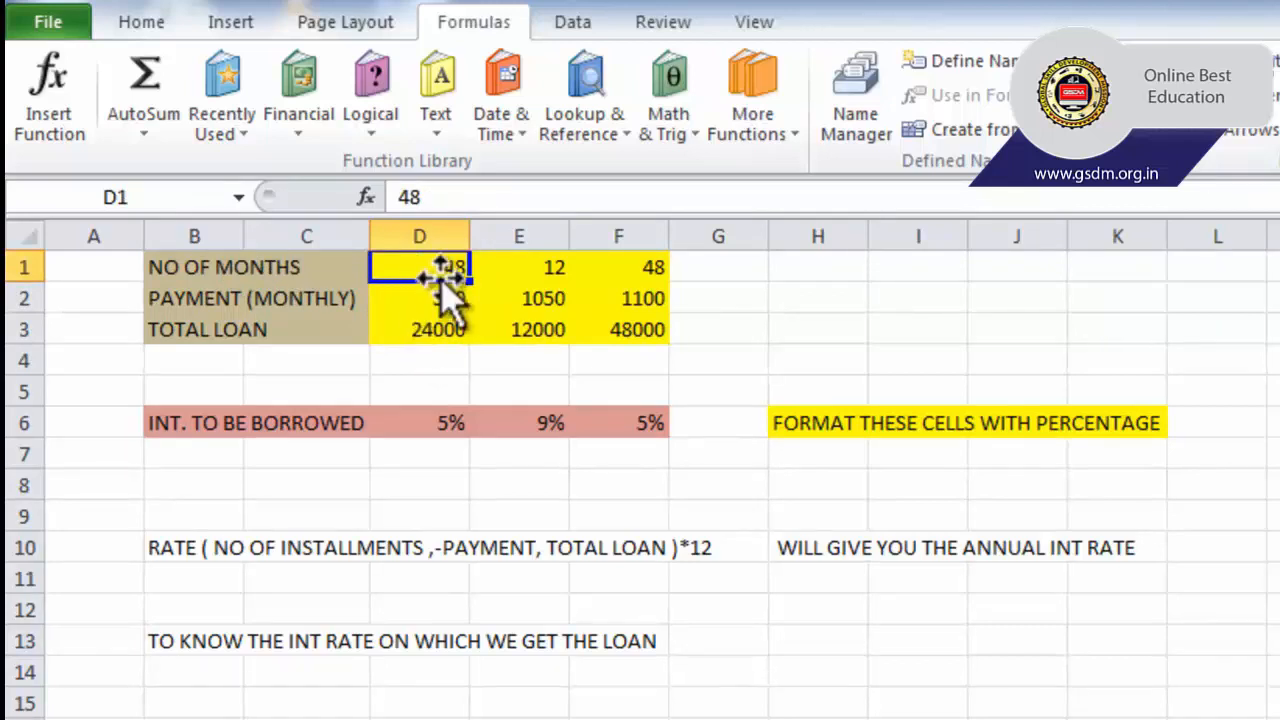
pyautogui.moveTo(436, 266); pyautogui.dragTo(432, 330)
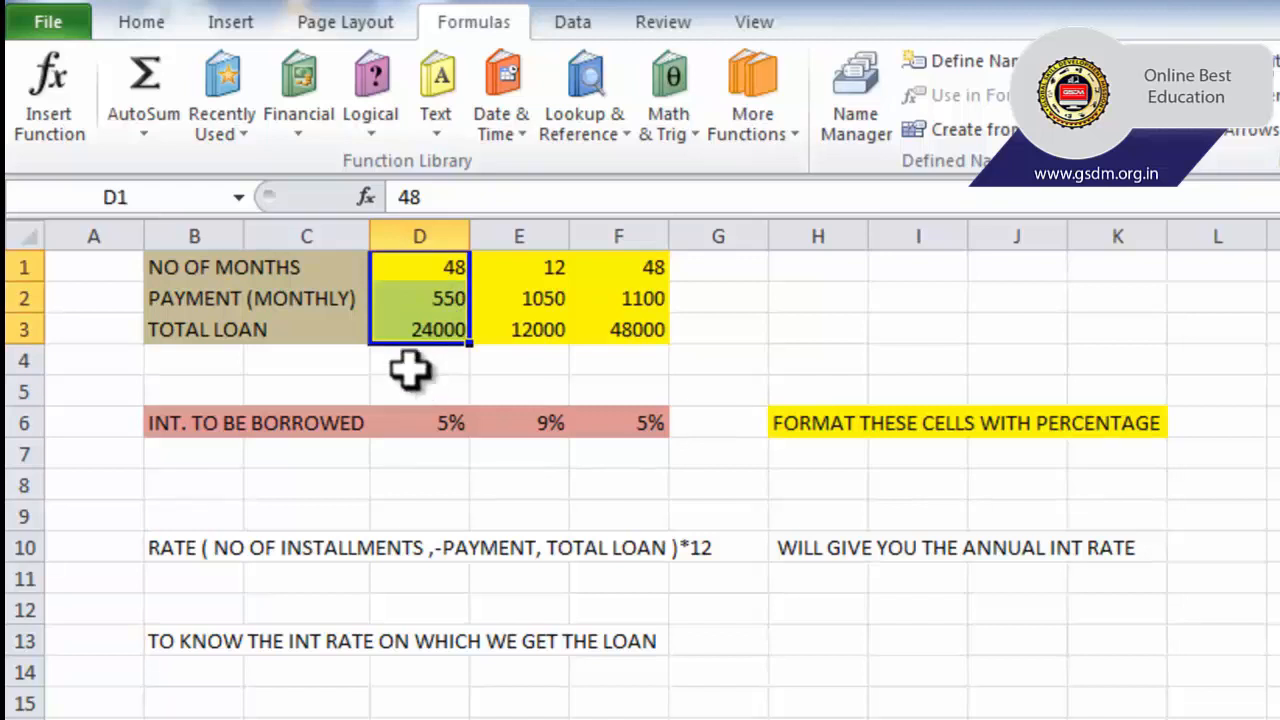
# Examine each argument and the *12 multiplier of the RATE formula in D6, leaving the formula unchanged.
pyautogui.click(428, 420)
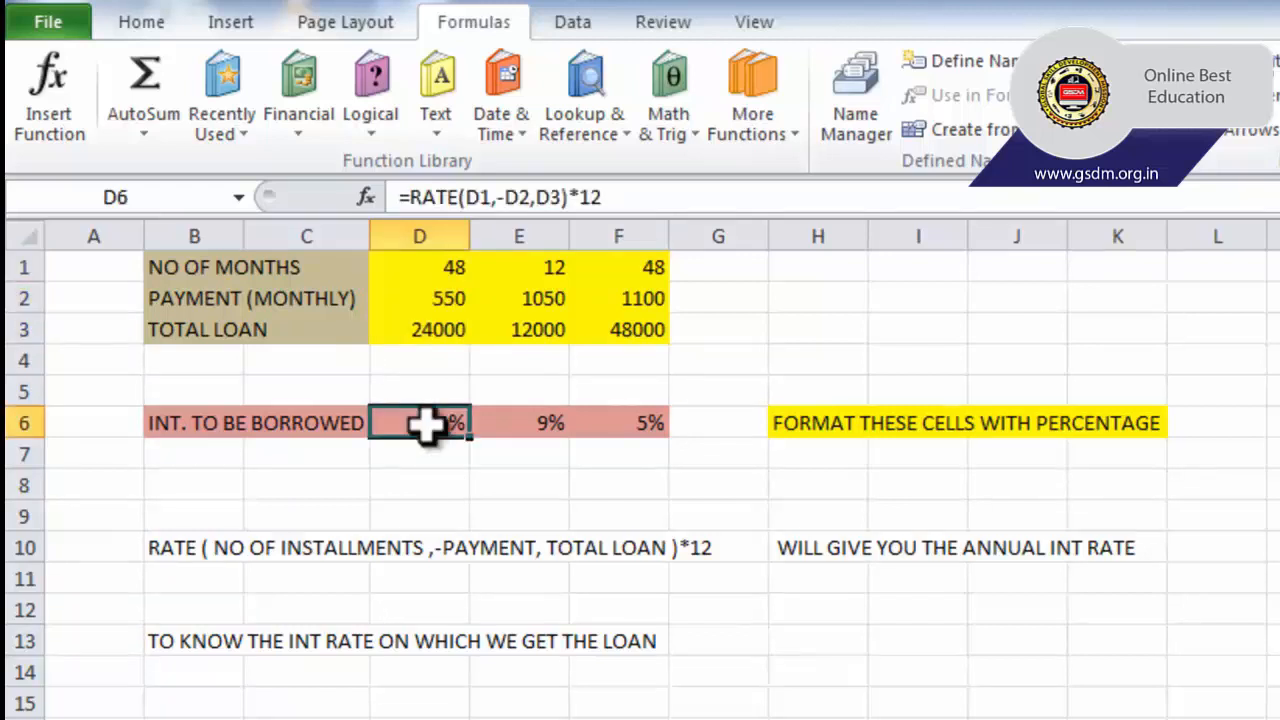
pyautogui.doubleClick(428, 425)
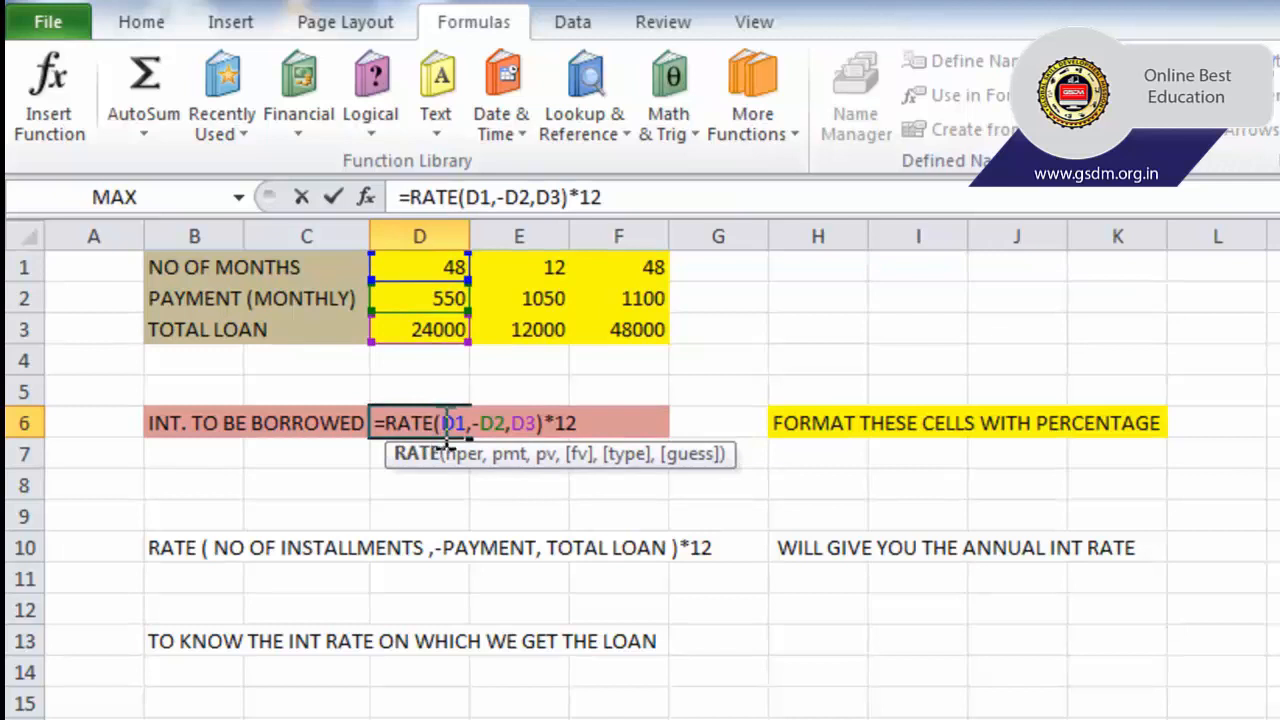
pyautogui.moveTo(446, 424); pyautogui.dragTo(466, 420)
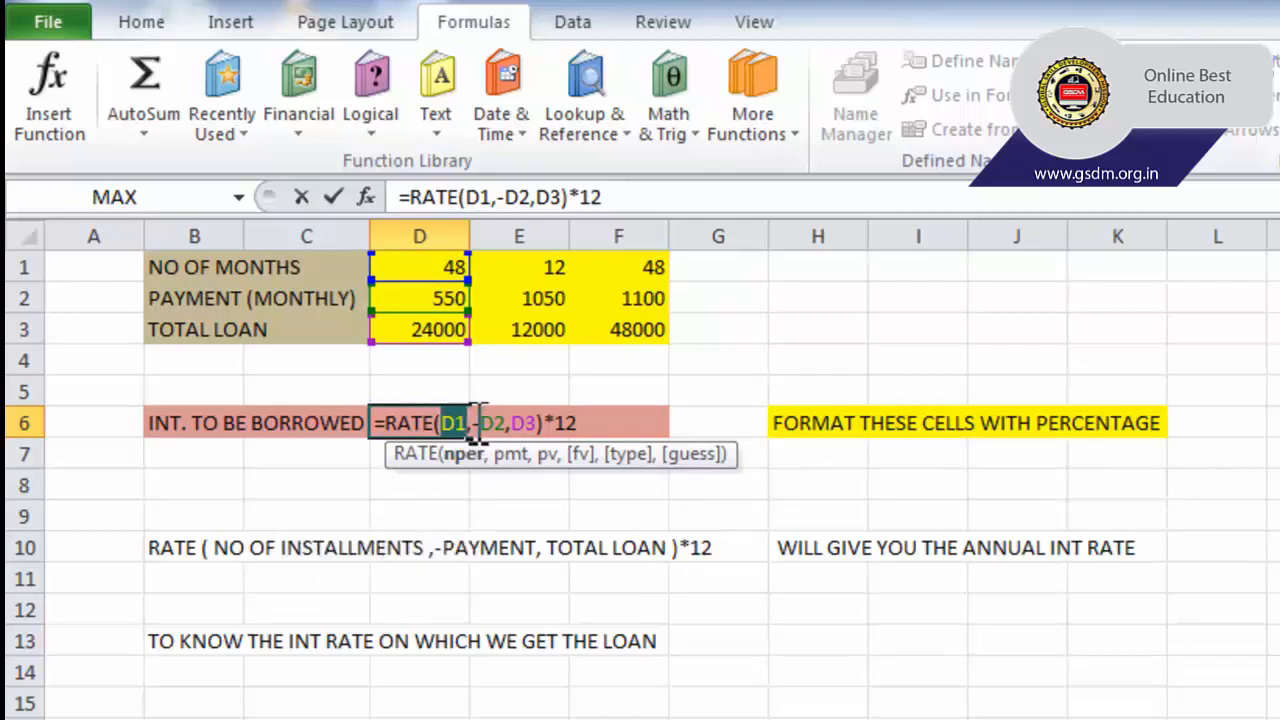
pyautogui.moveTo(474, 423); pyautogui.dragTo(507, 423)
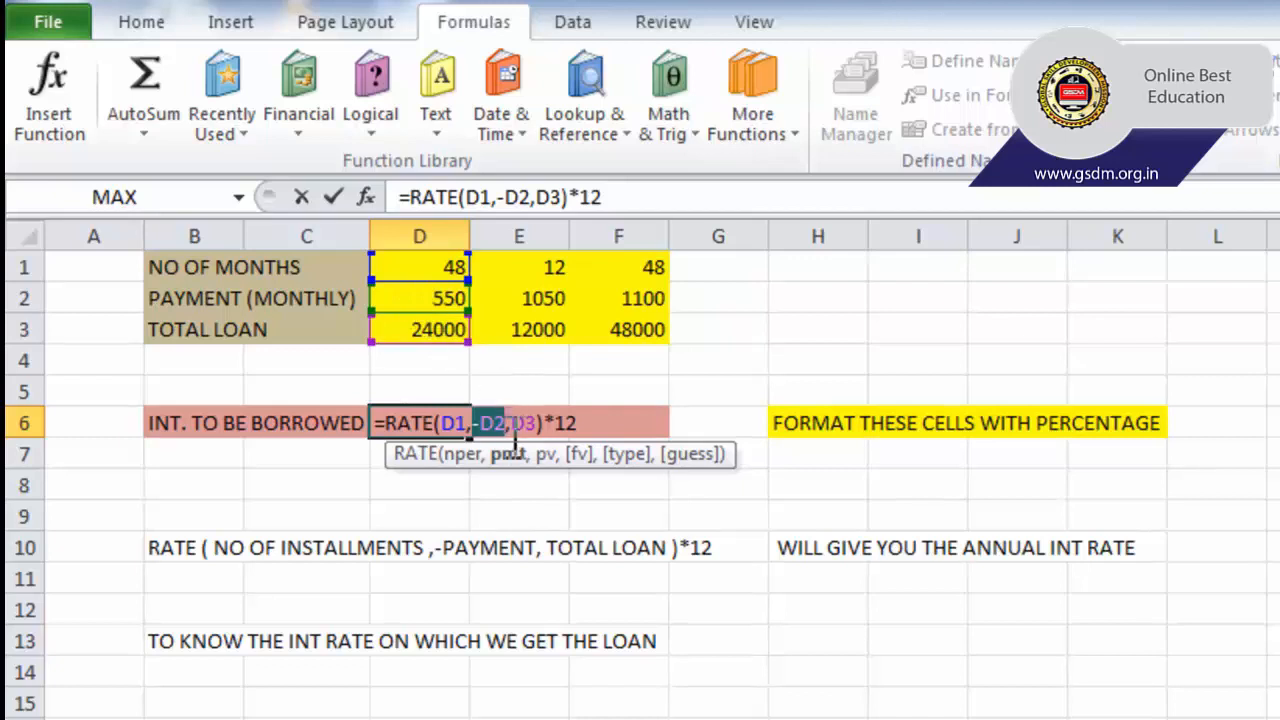
pyautogui.moveTo(511, 422); pyautogui.dragTo(538, 422)
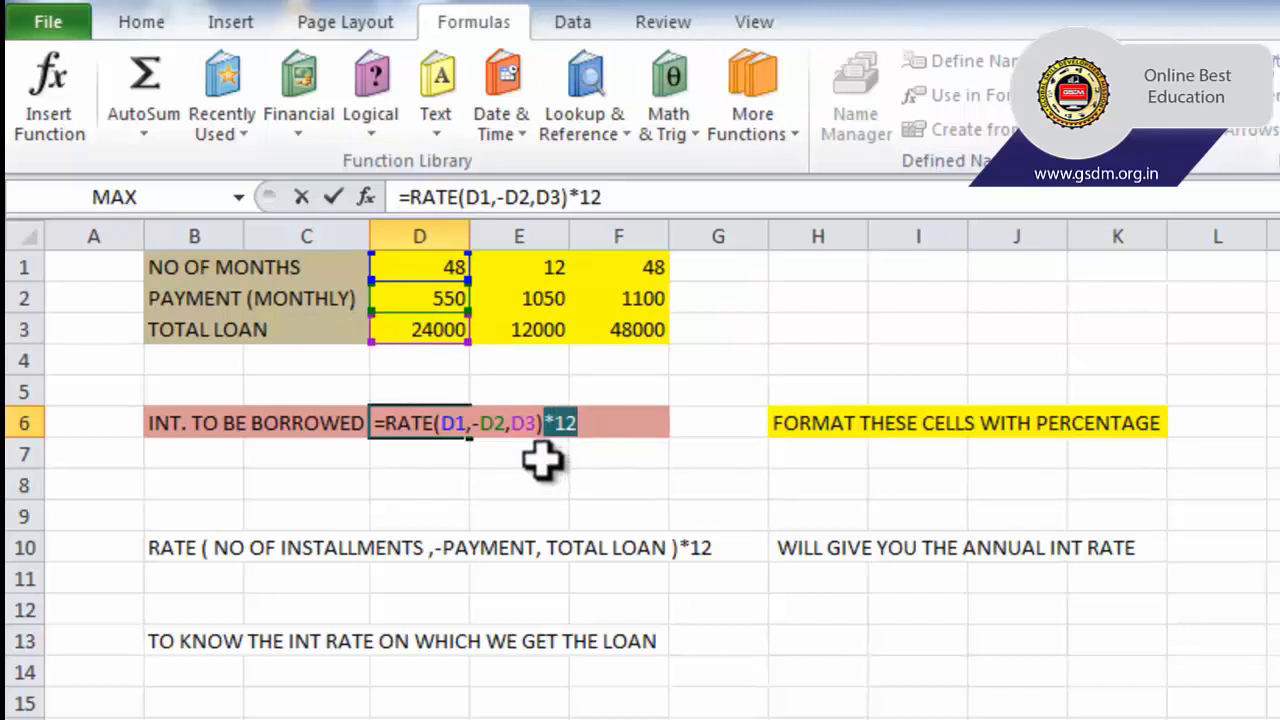
pyautogui.press('Return')
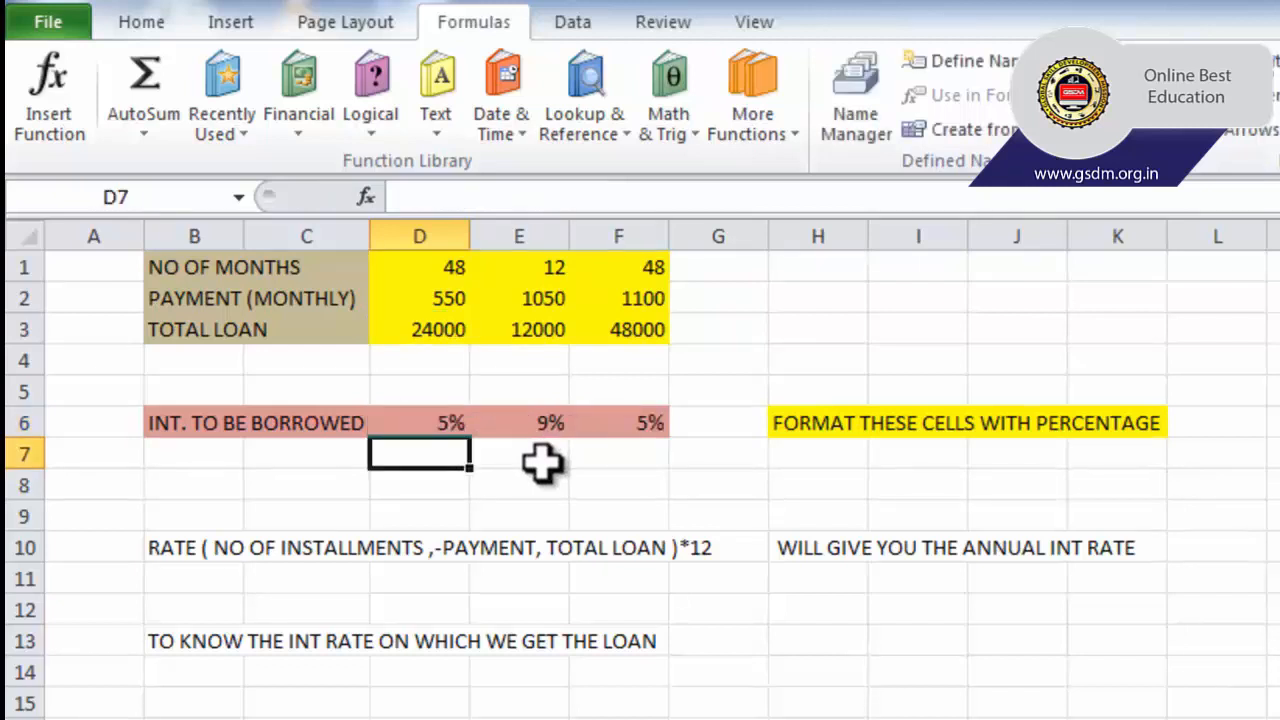
# Examine the interest rates in D6:F6, the percentage formatting note in H6:K6, and the number format applied to D6.
pyautogui.click(449, 425)
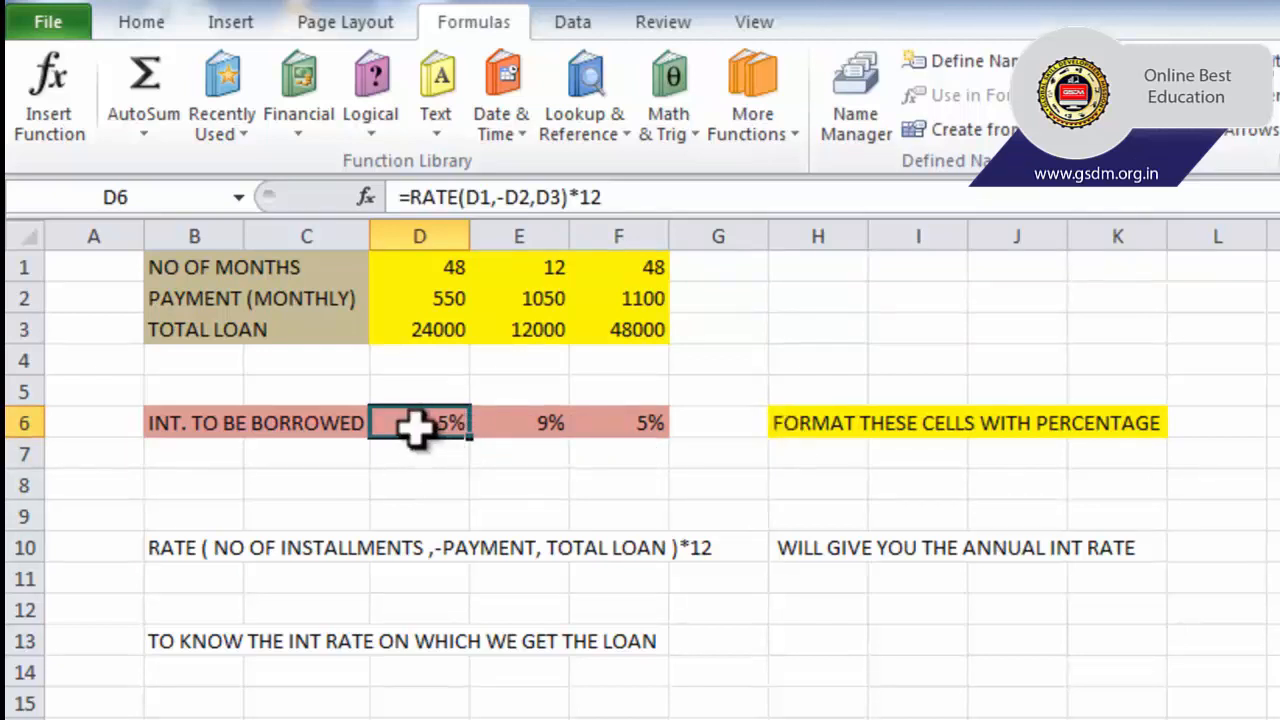
pyautogui.moveTo(423, 423); pyautogui.dragTo(640, 425)
pyautogui.click(807, 430)
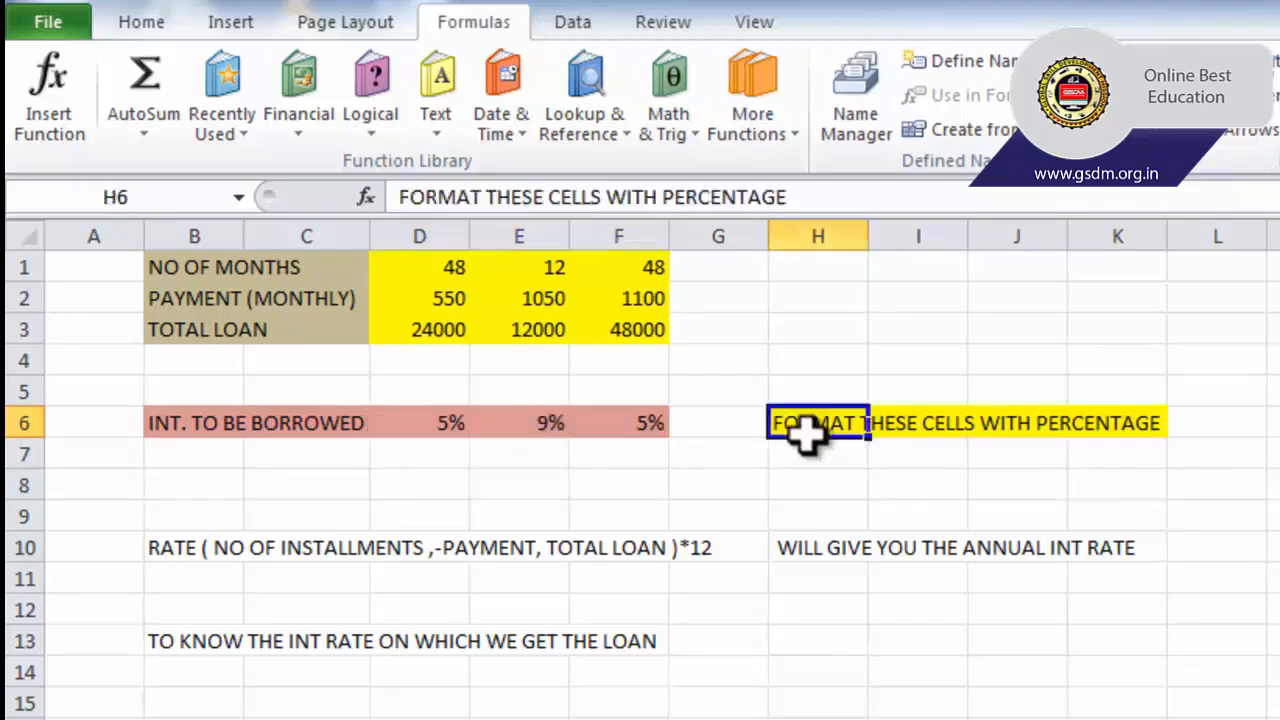
pyautogui.moveTo(807, 430); pyautogui.dragTo(1100, 423)
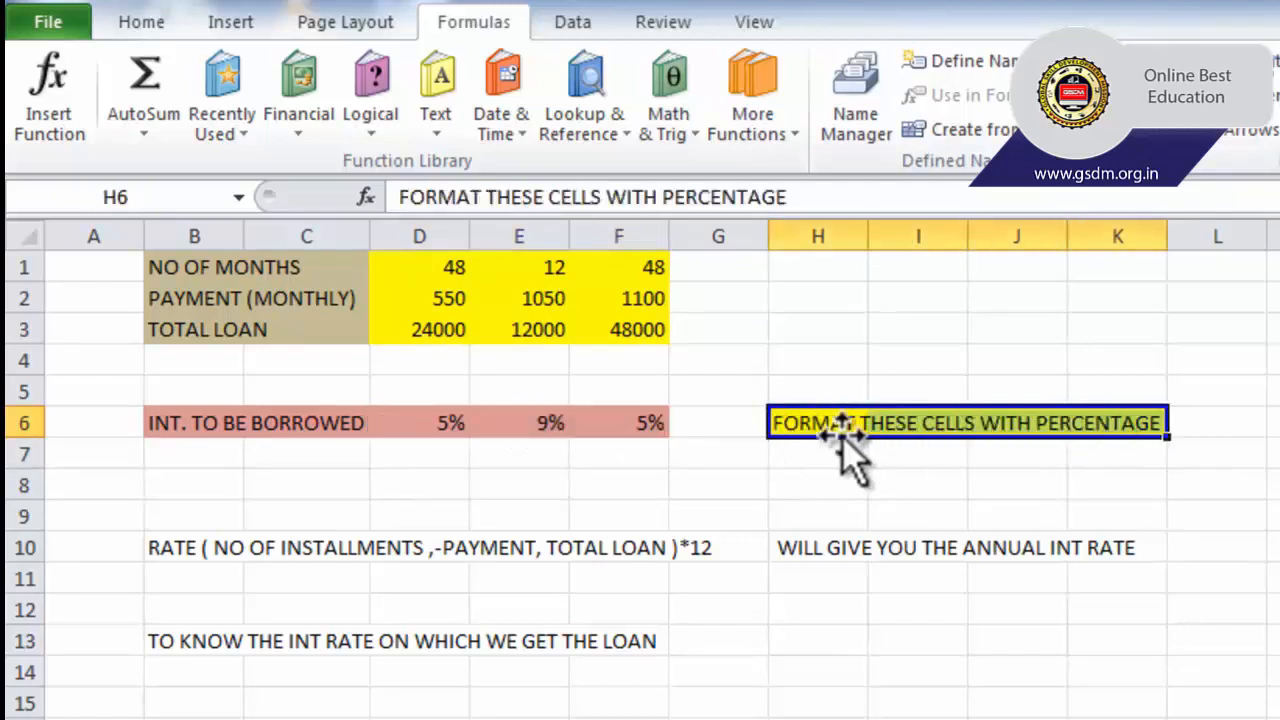
pyautogui.click(412, 423)
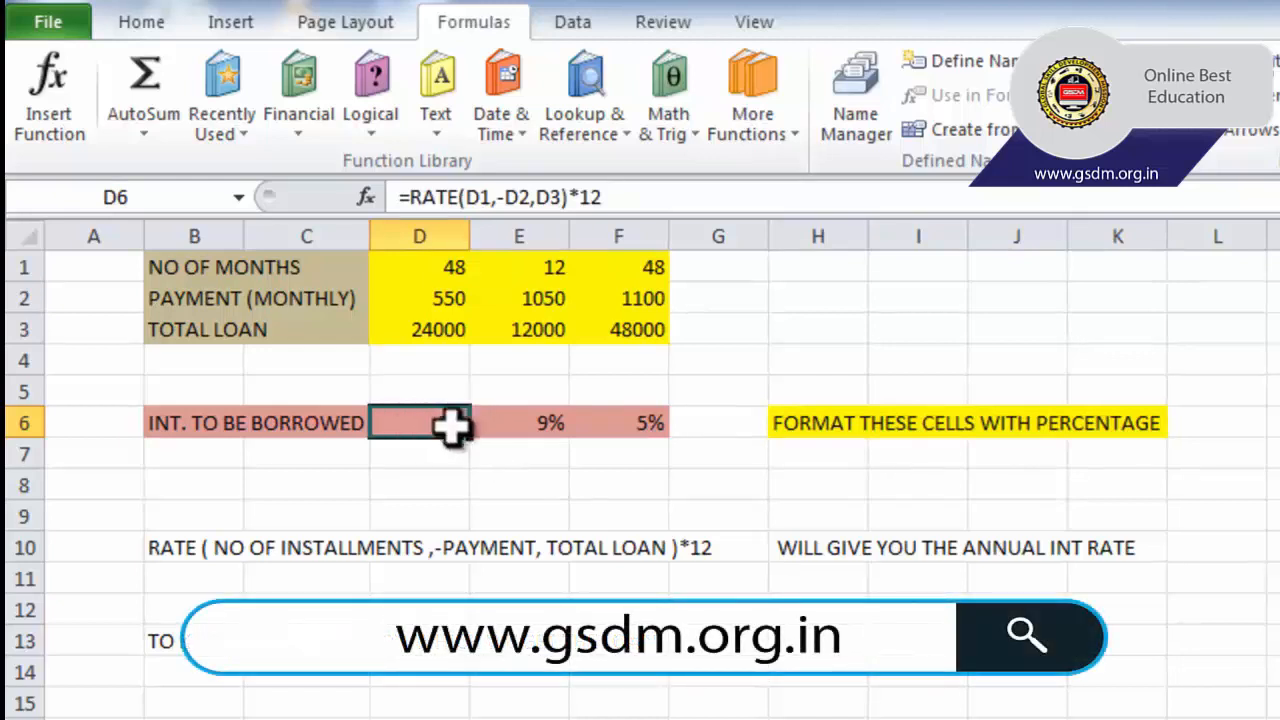
pyautogui.click(429, 453)
pyautogui.click(429, 419)
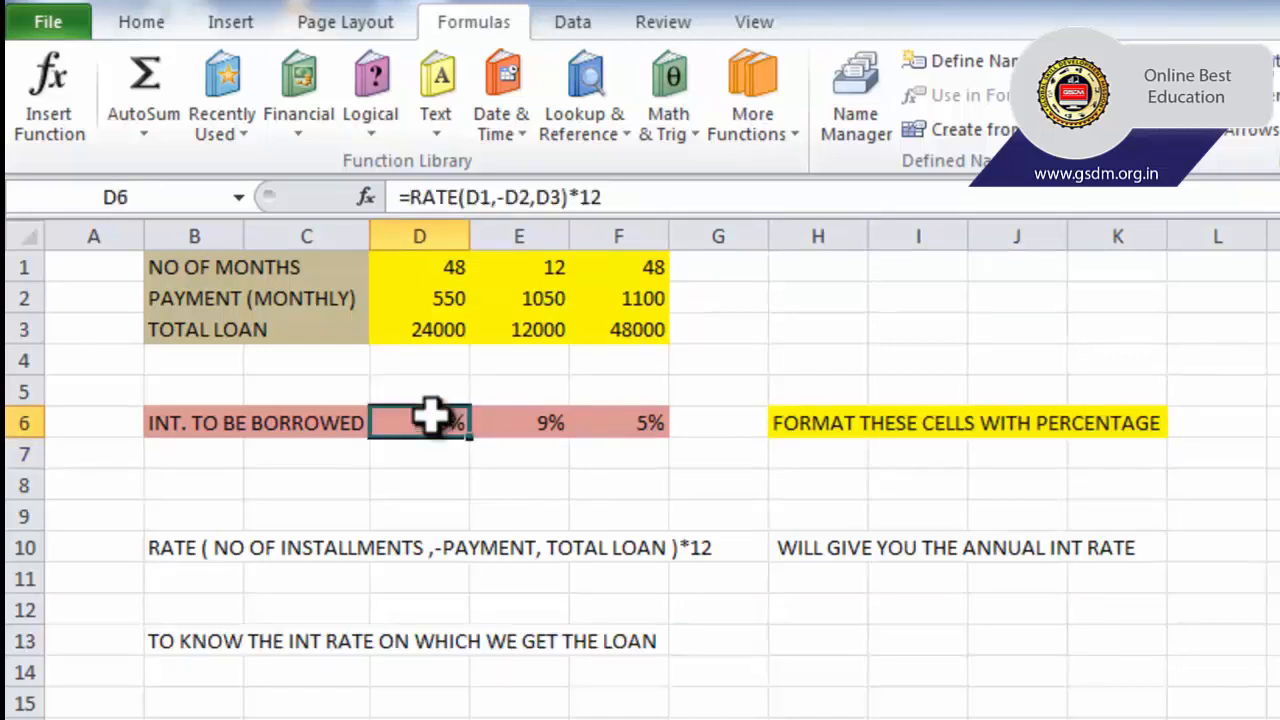
pyautogui.click(142, 22)
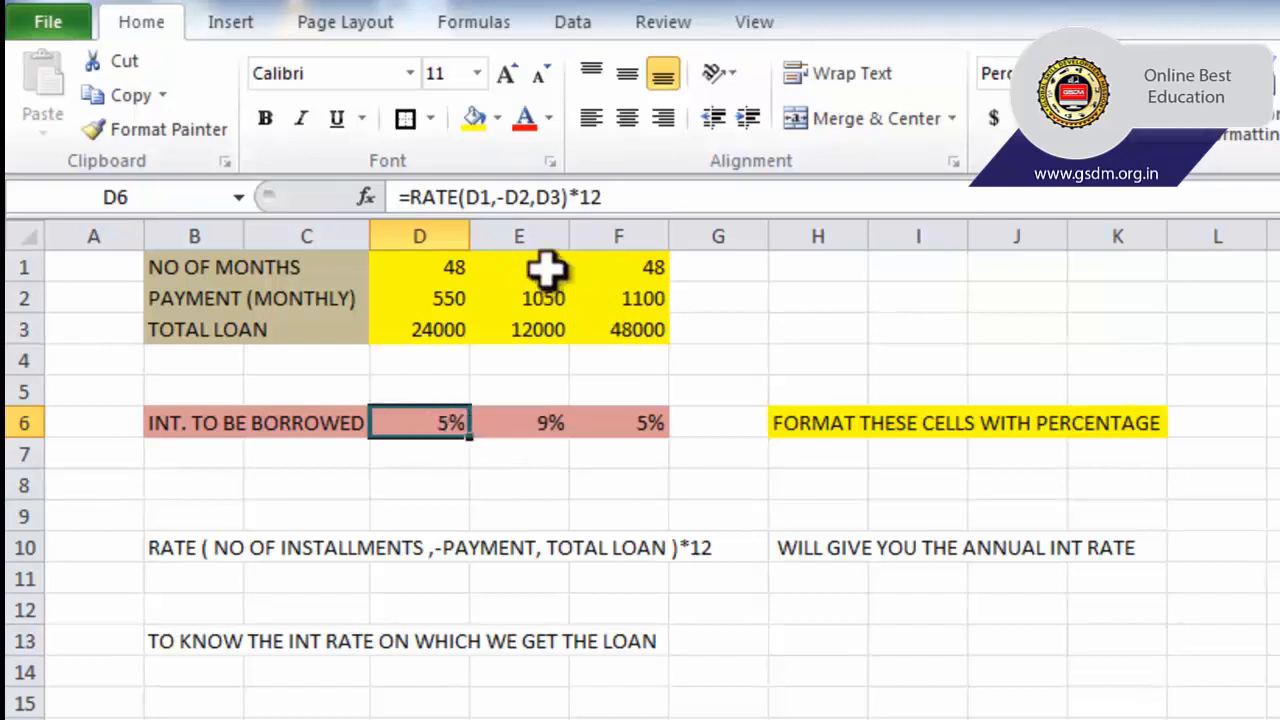
# Examine the second loan's inputs in E1:E3 with its RATE formula in E6, and the third loan's inputs in F1:F3.
pyautogui.moveTo(543, 266); pyautogui.dragTo(545, 322)
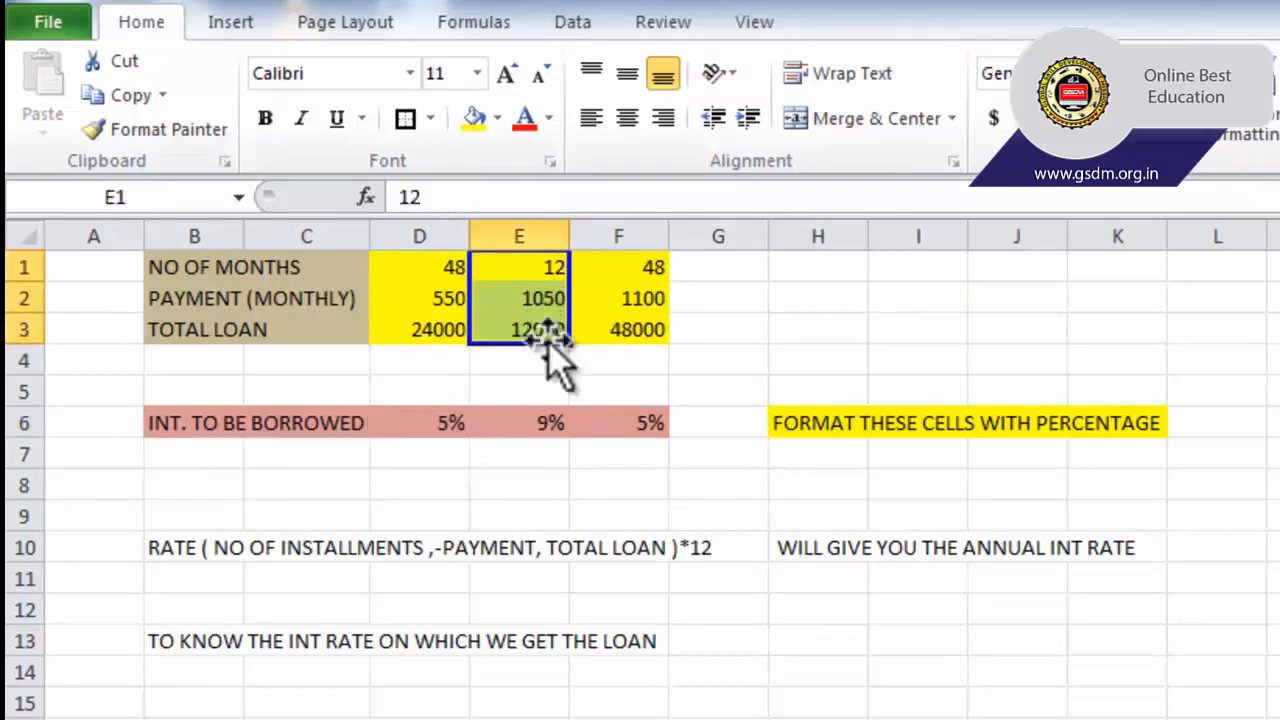
pyautogui.click(545, 322)
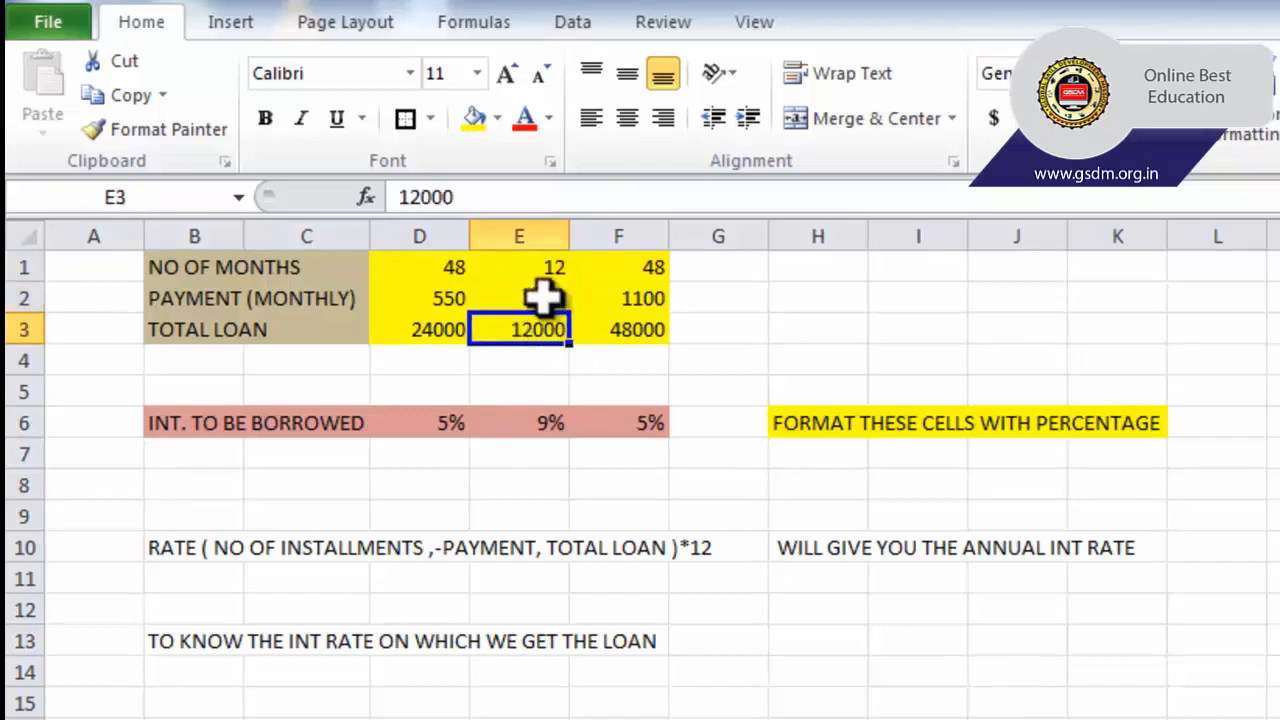
pyautogui.click(543, 296)
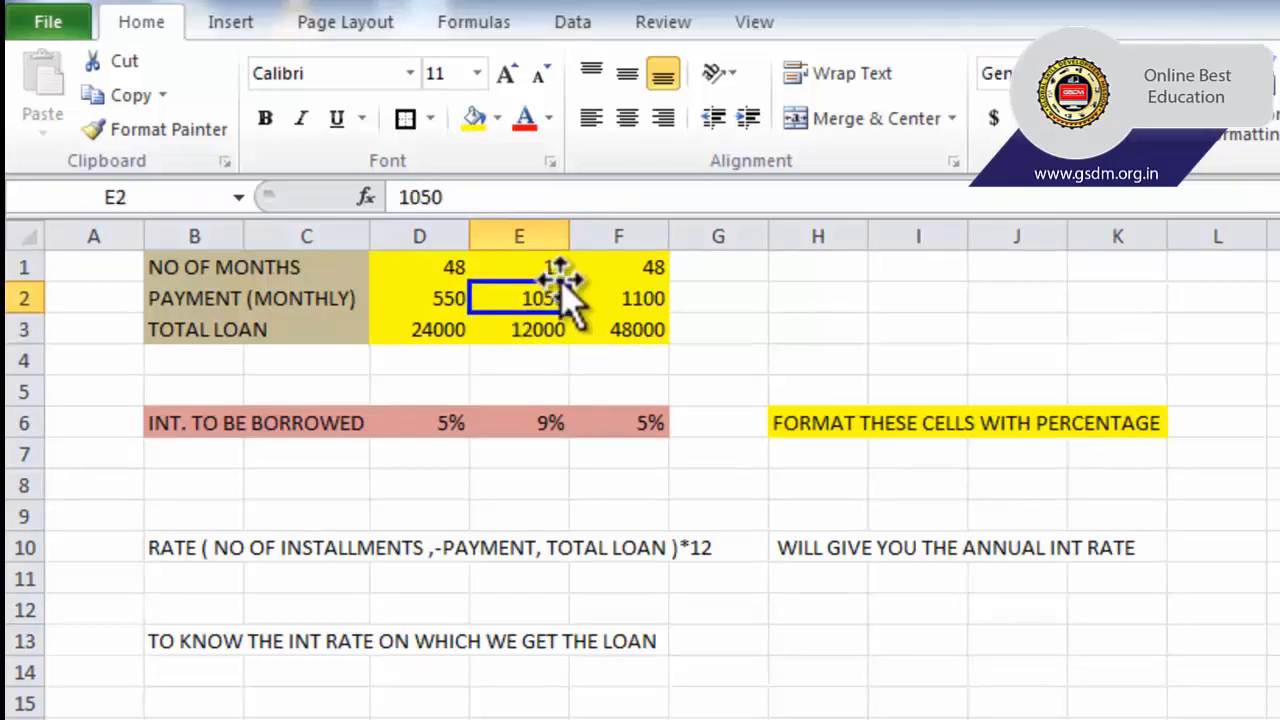
pyautogui.click(543, 266)
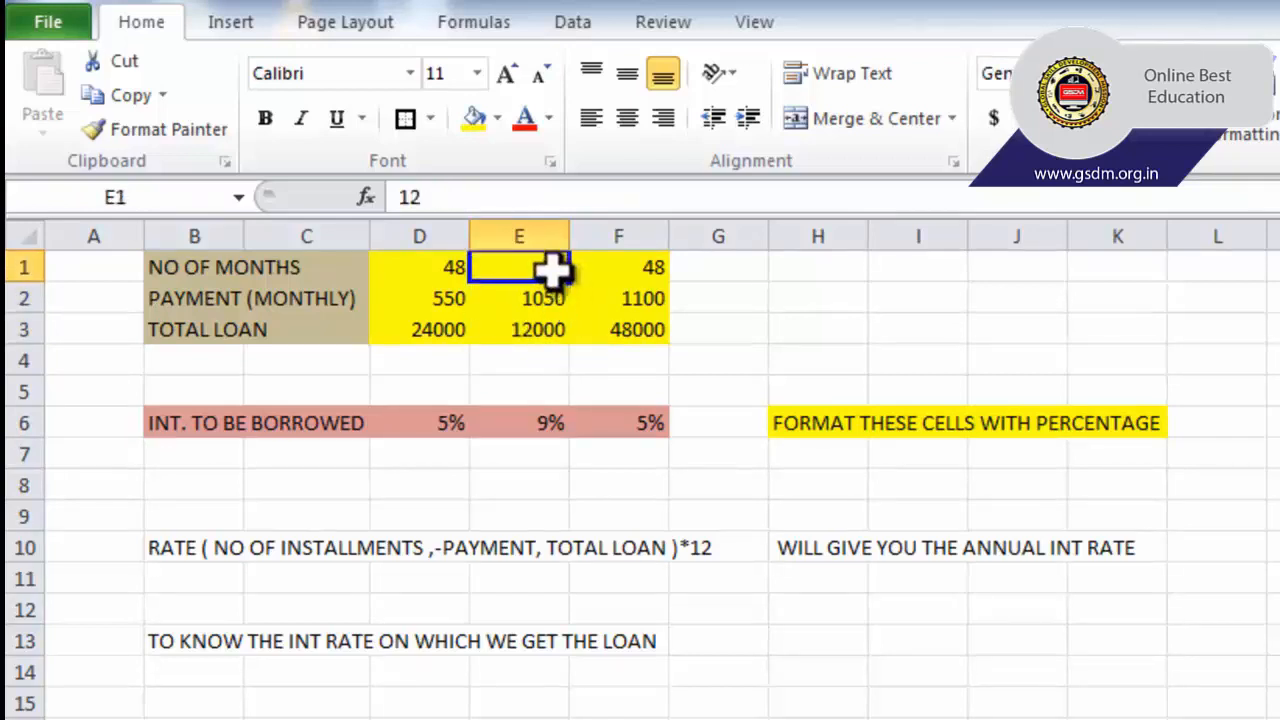
pyautogui.click(553, 422)
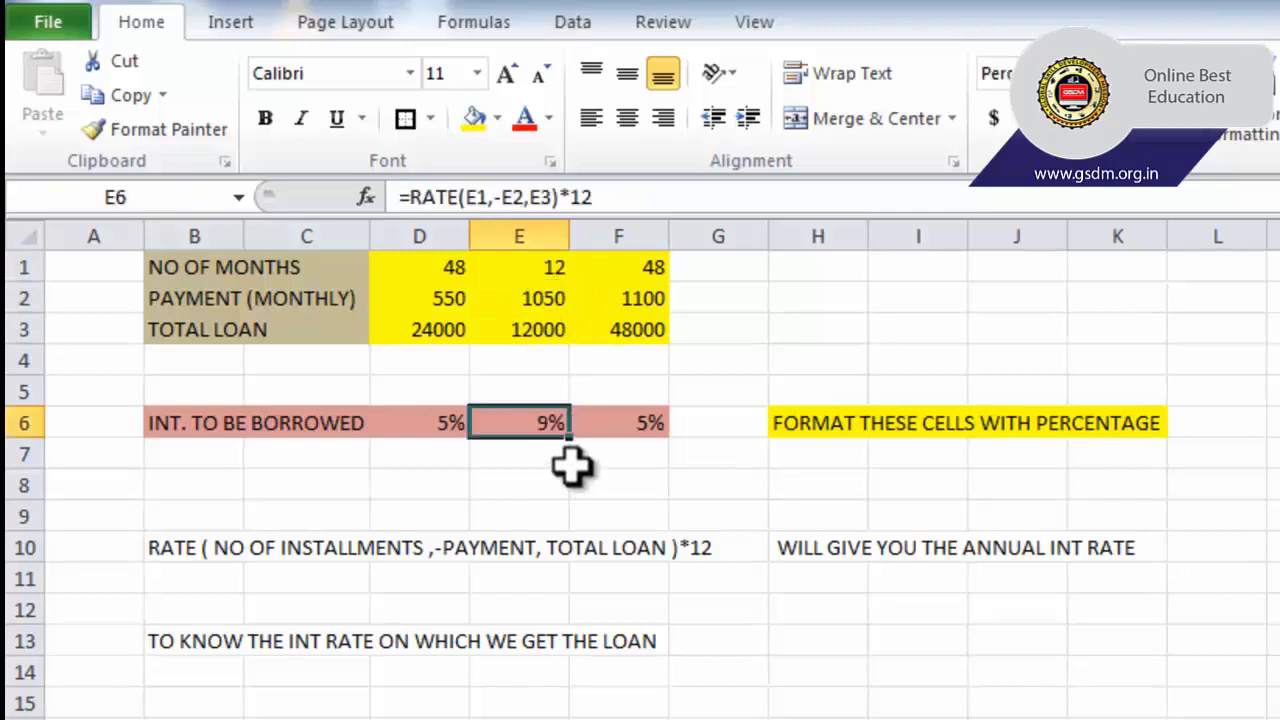
pyautogui.moveTo(650, 266); pyautogui.dragTo(657, 320)
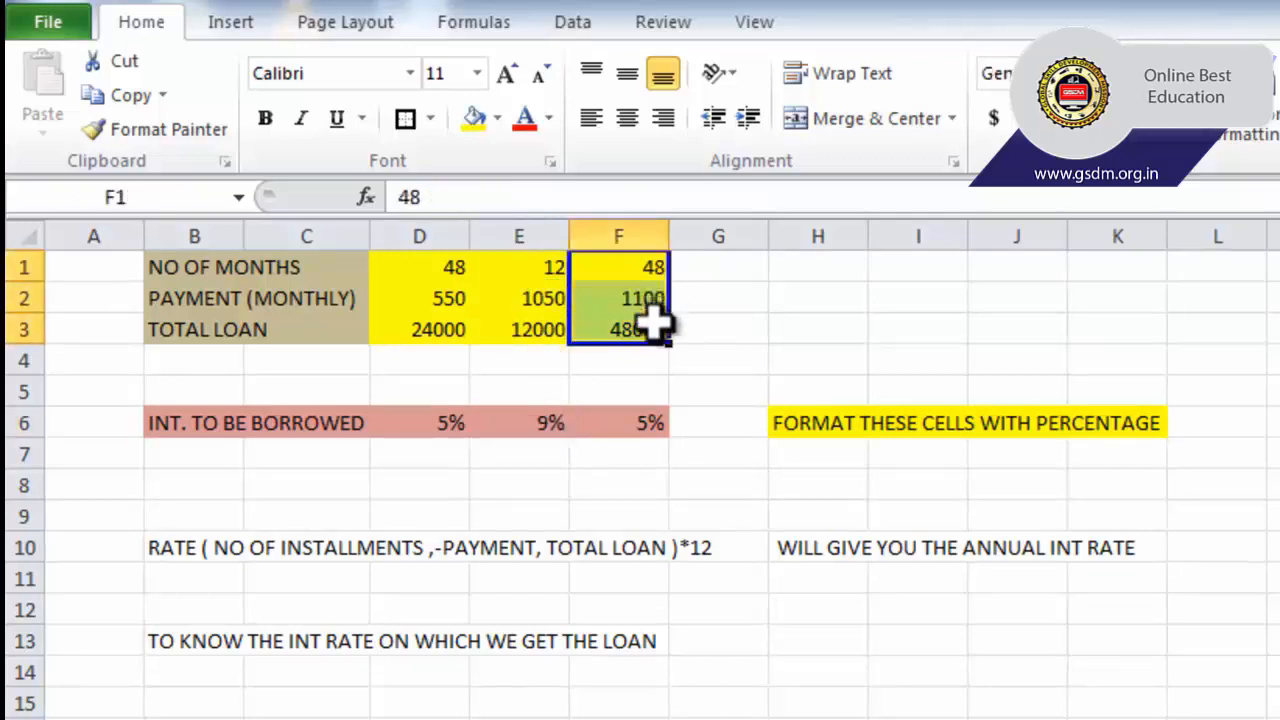
pyautogui.click(611, 480)
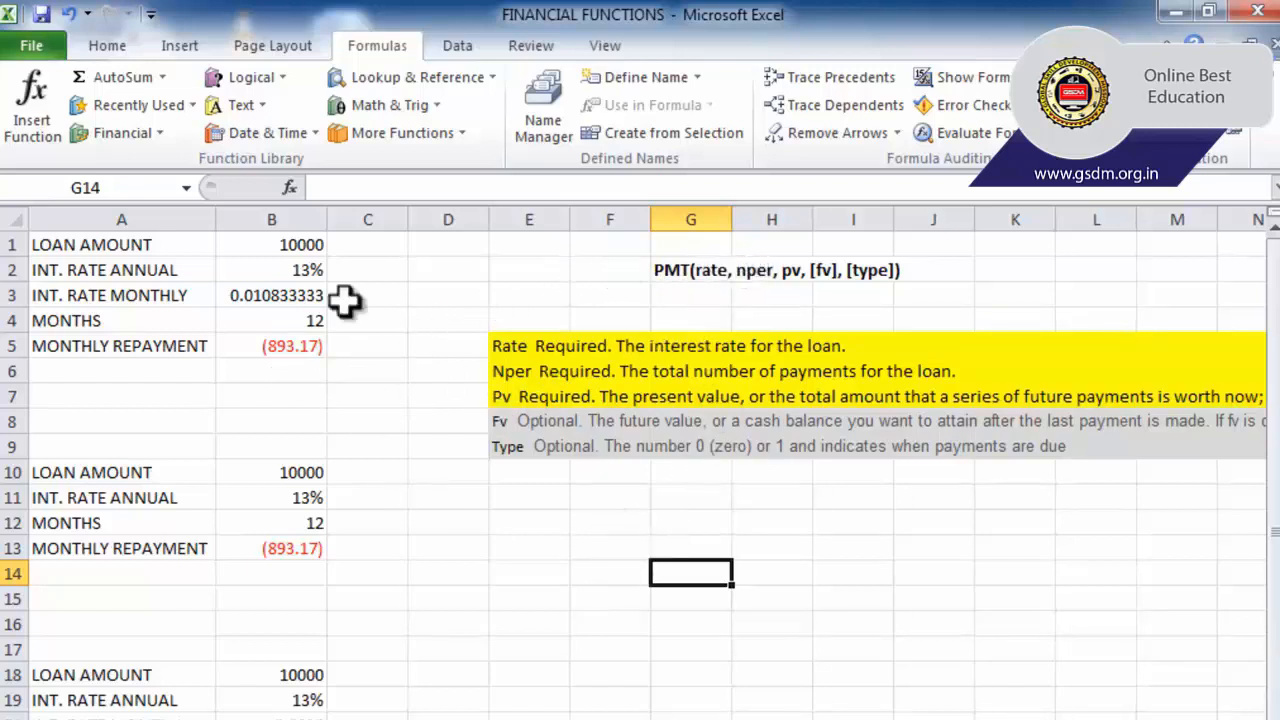
# Examine the loan amount, annual rate and months in B1:B4, and the PMT syntax starting in G2.
pyautogui.click(268, 243)
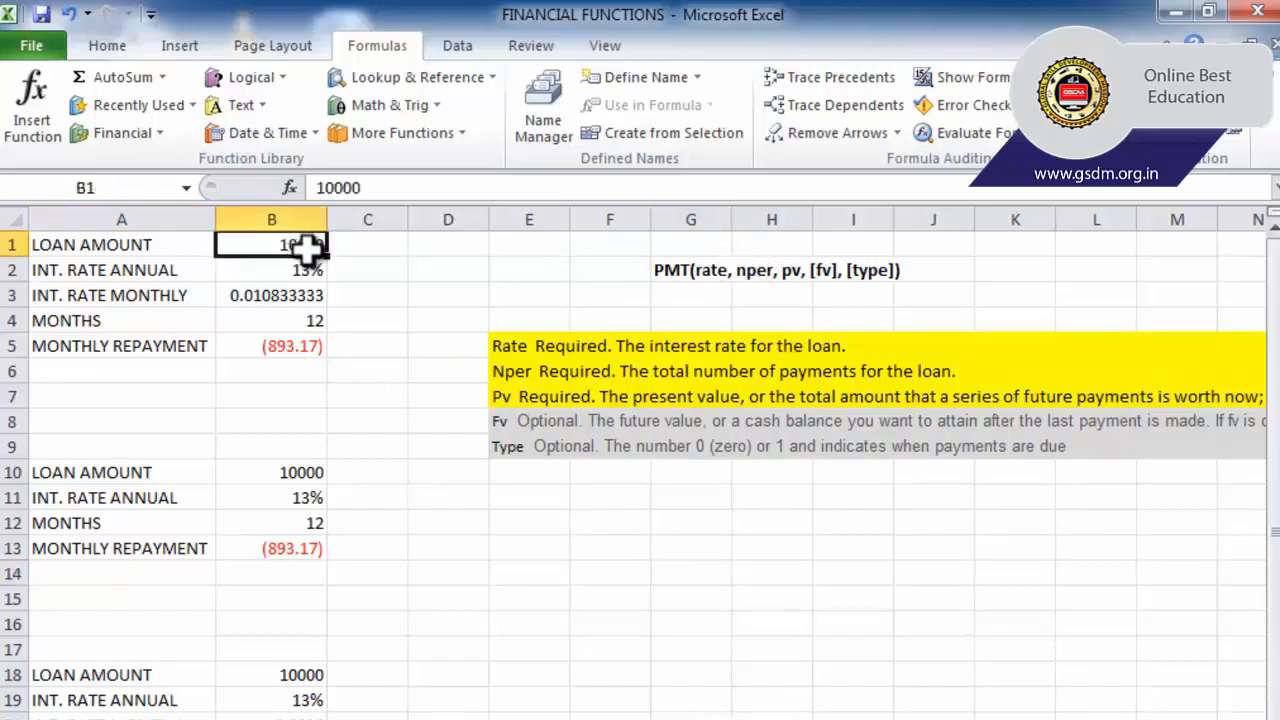
pyautogui.click(240, 270)
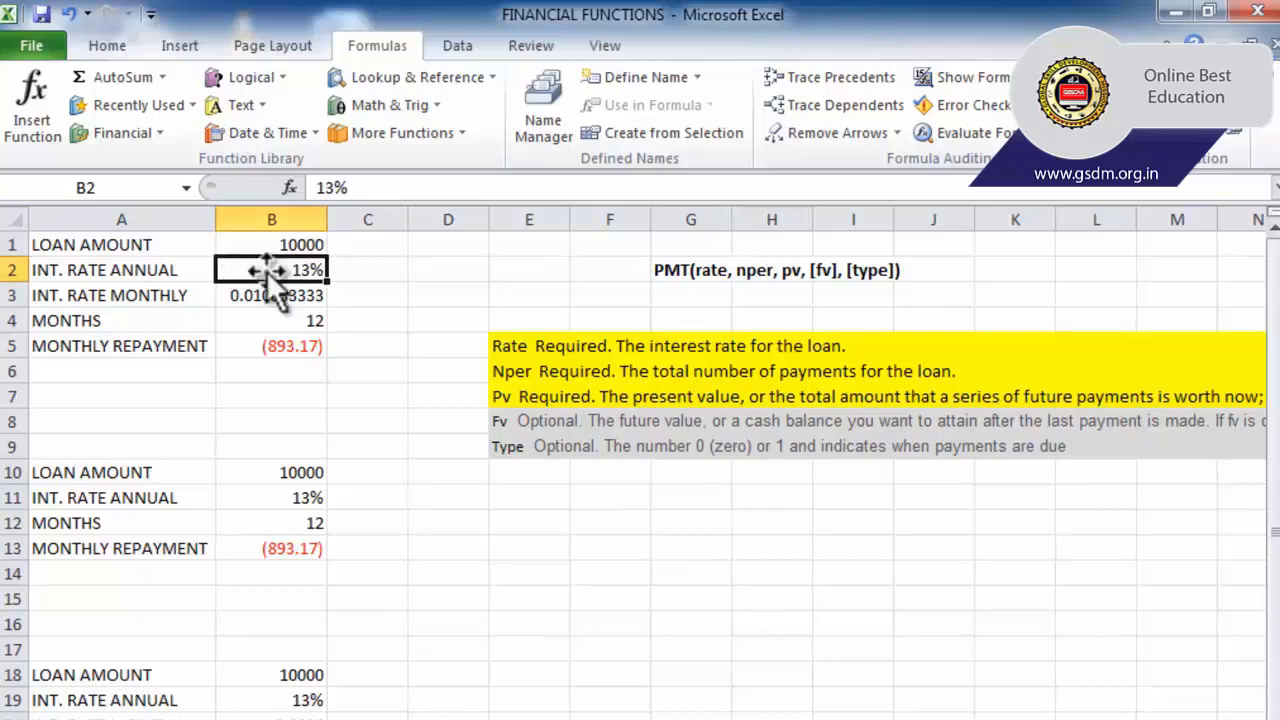
pyautogui.click(268, 320)
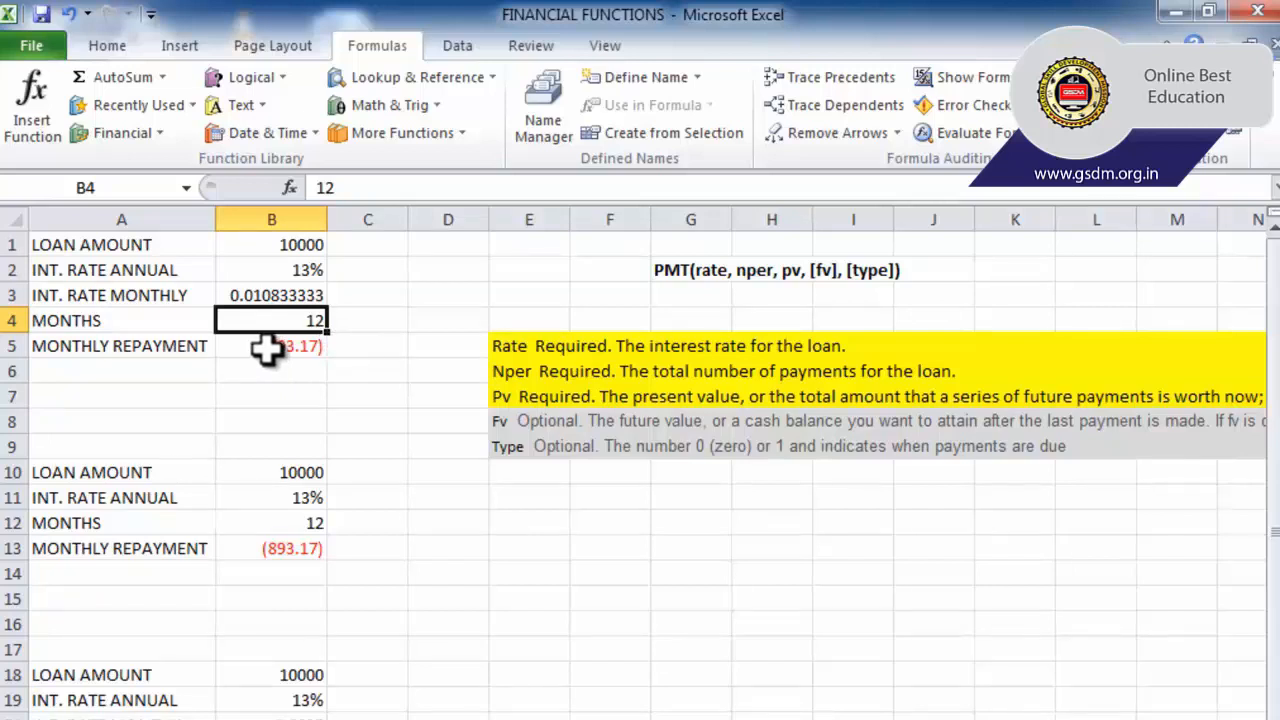
pyautogui.click(709, 272)
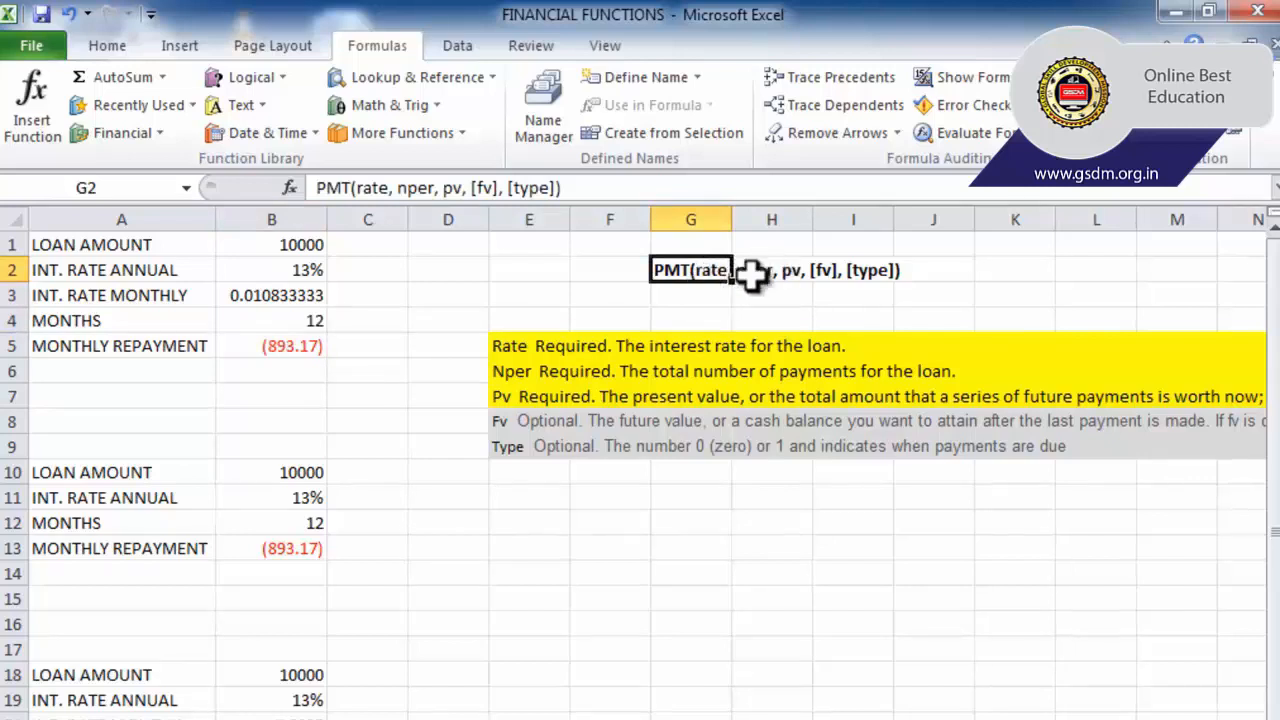
pyautogui.click(750, 272)
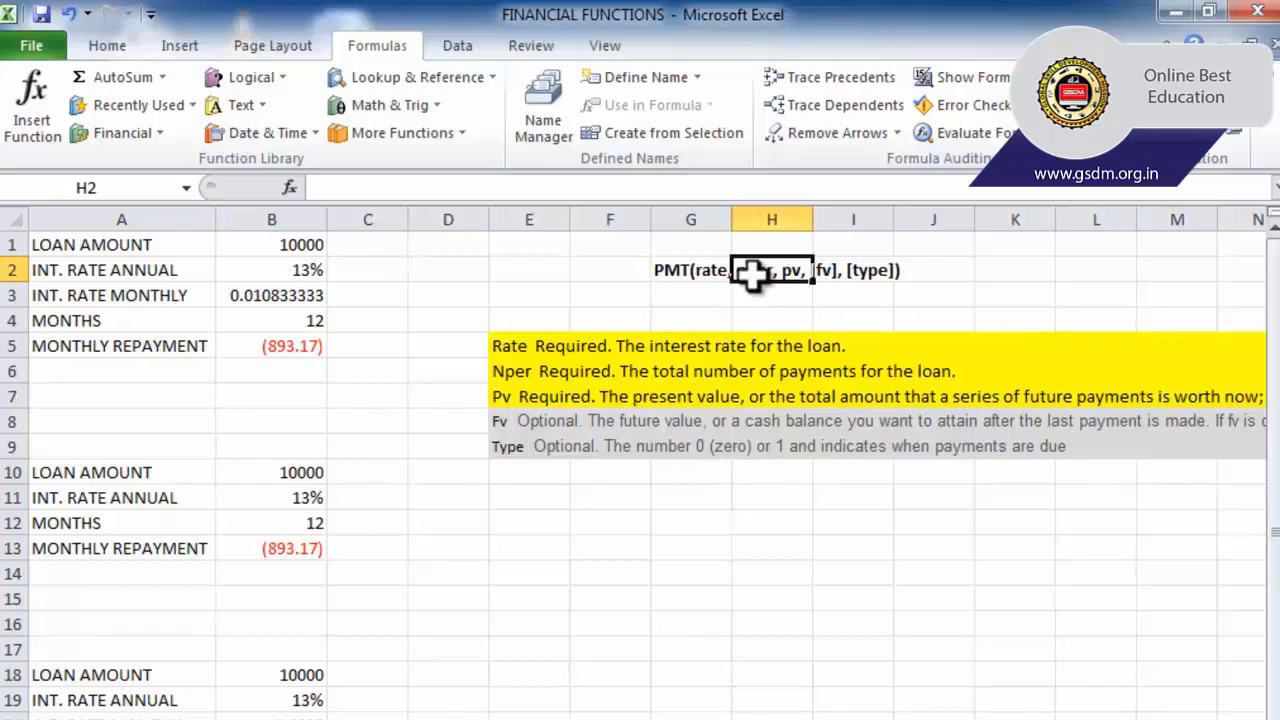
pyautogui.click(827, 281)
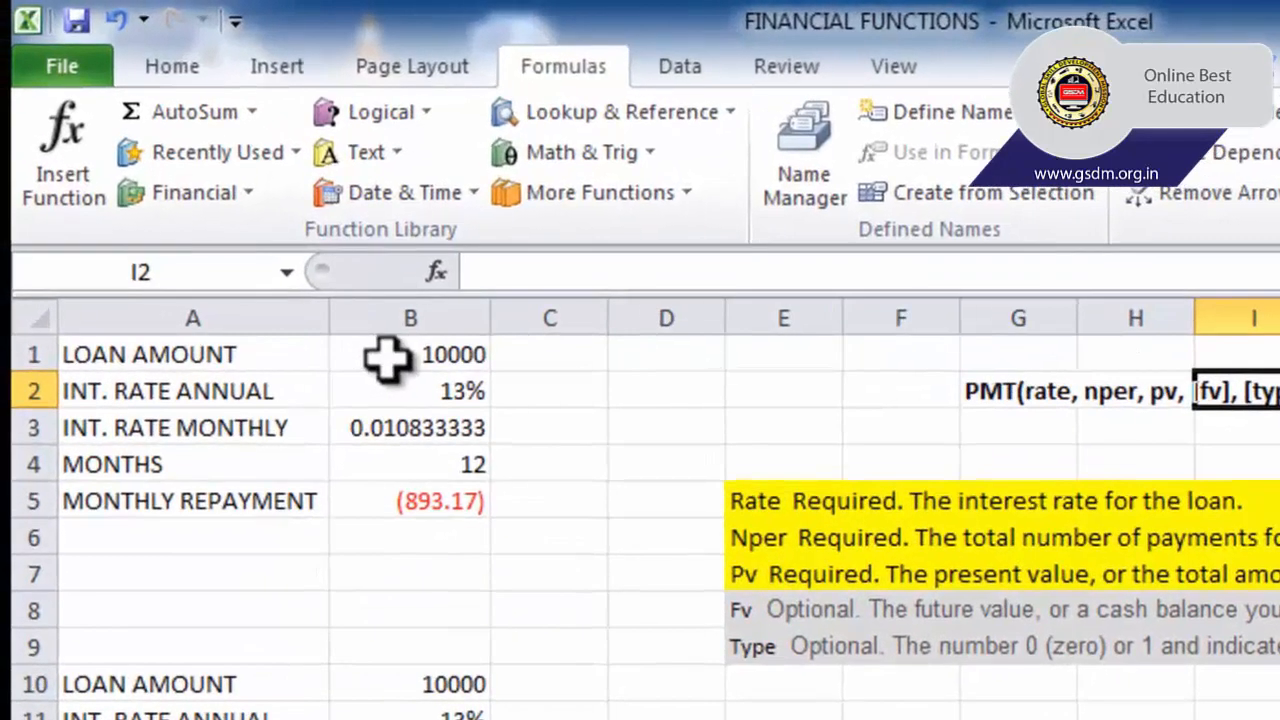
# Review the loan amount and annual rate in B1:B2, and examine the monthly interest rate formula in B3 without editing it.
pyautogui.click(256, 245)
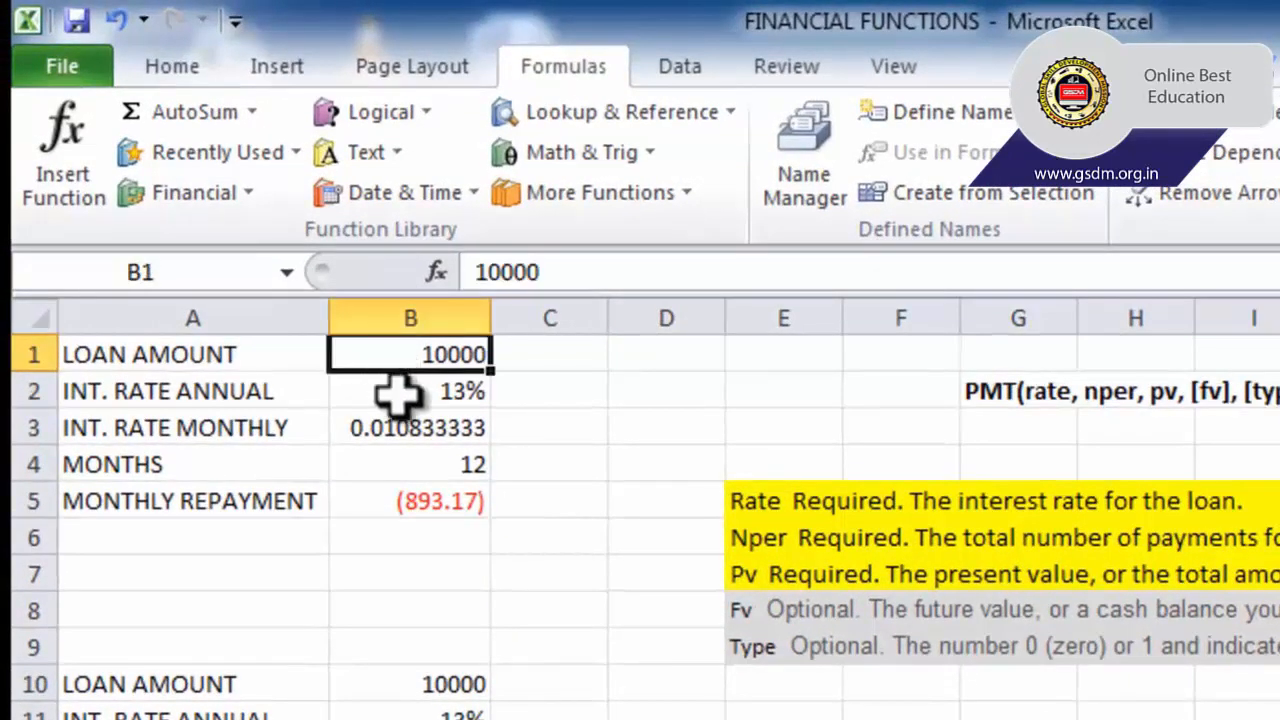
pyautogui.click(398, 396)
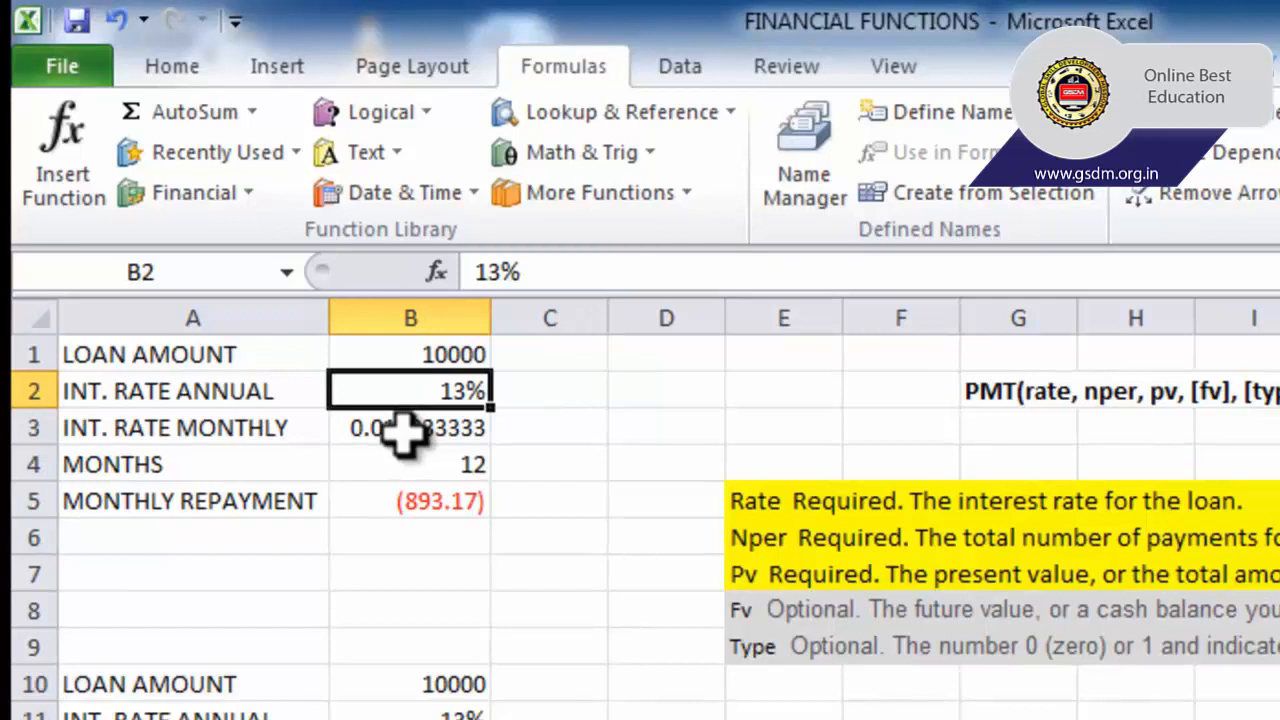
pyautogui.click(400, 432)
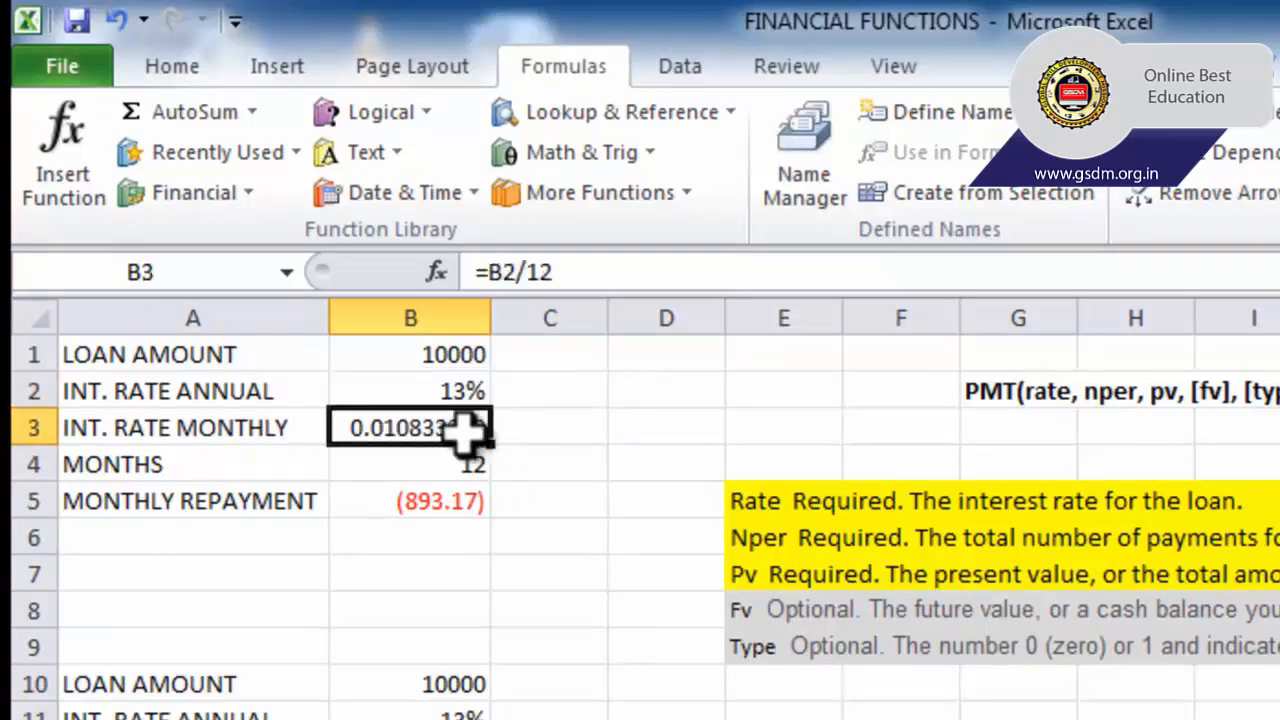
pyautogui.moveTo(574, 277); pyautogui.dragTo(489, 288)
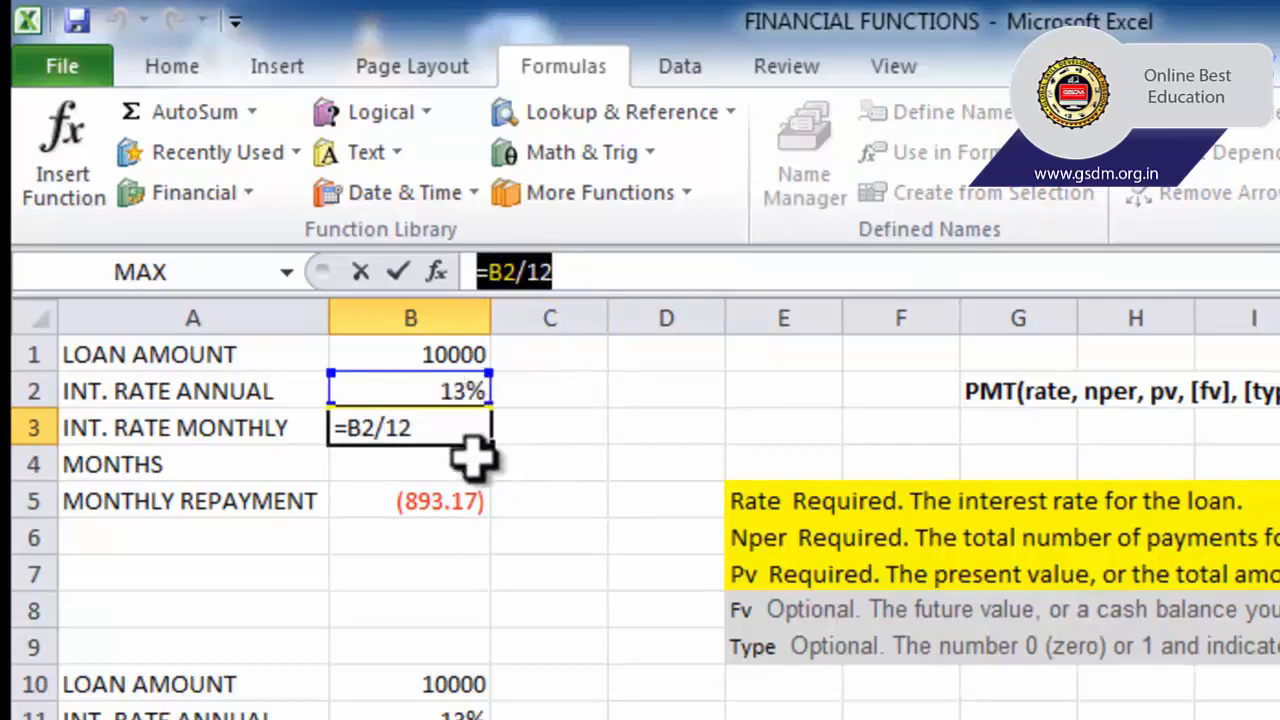
pyautogui.press('Return')
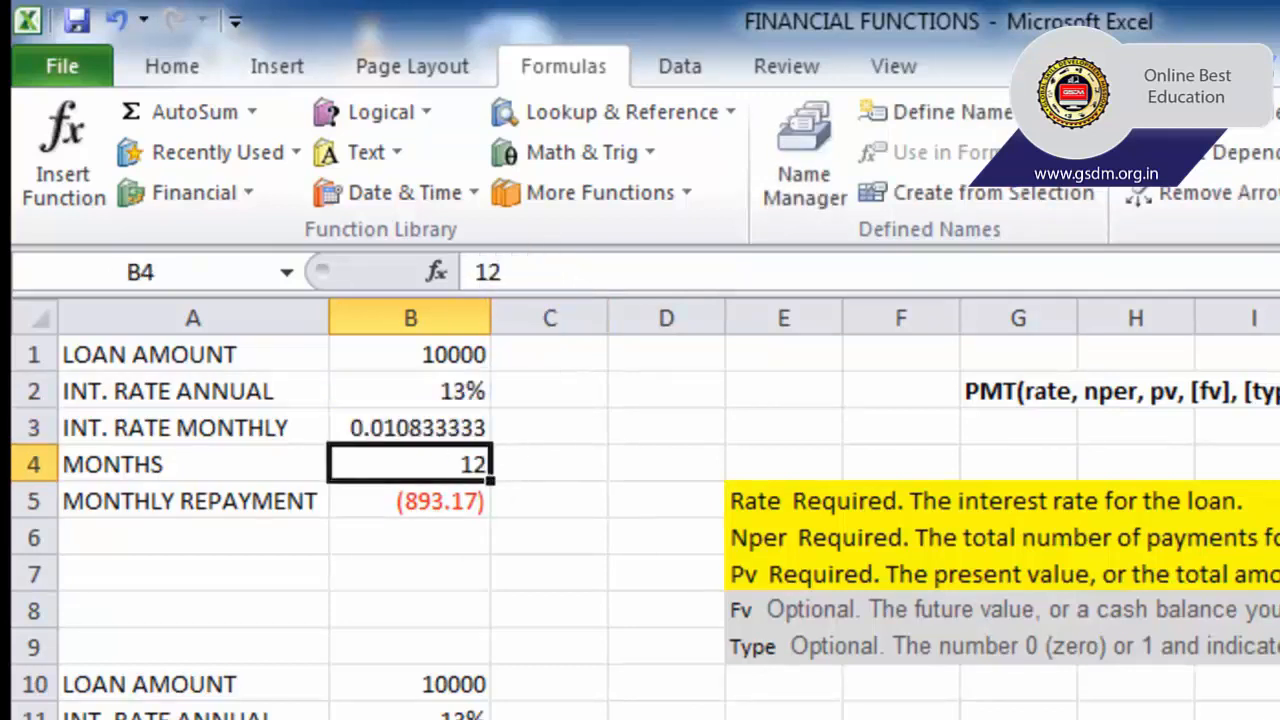
# Examine the rate, nper and pv arguments of the monthly repayment PMT formula in B5 without editing it.
pyautogui.click(445, 505)
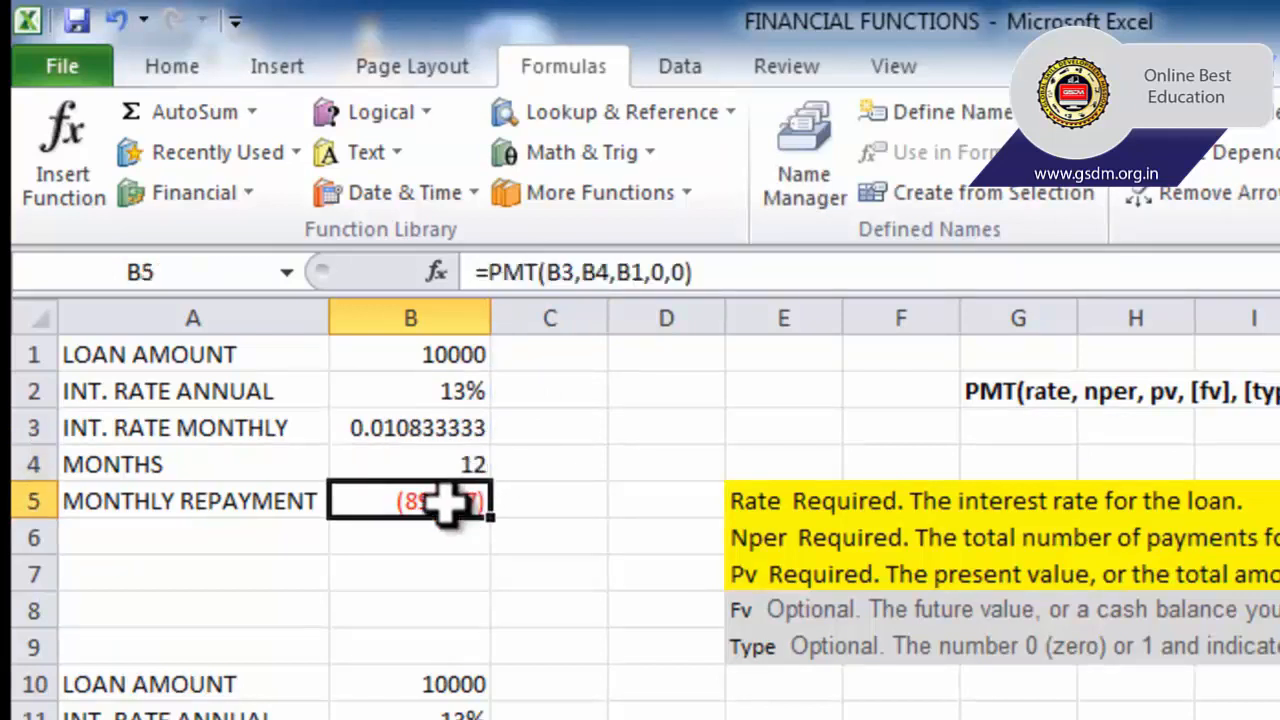
pyautogui.doubleClick(445, 508)
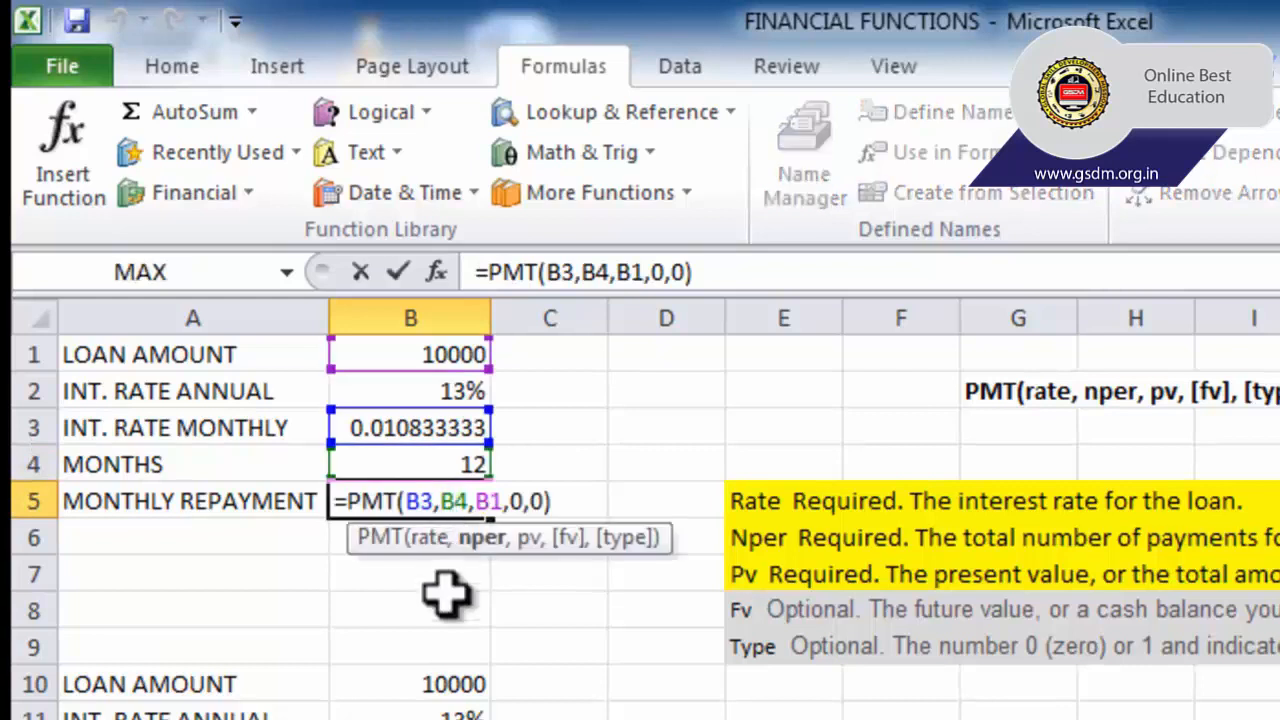
pyautogui.doubleClick(418, 502)
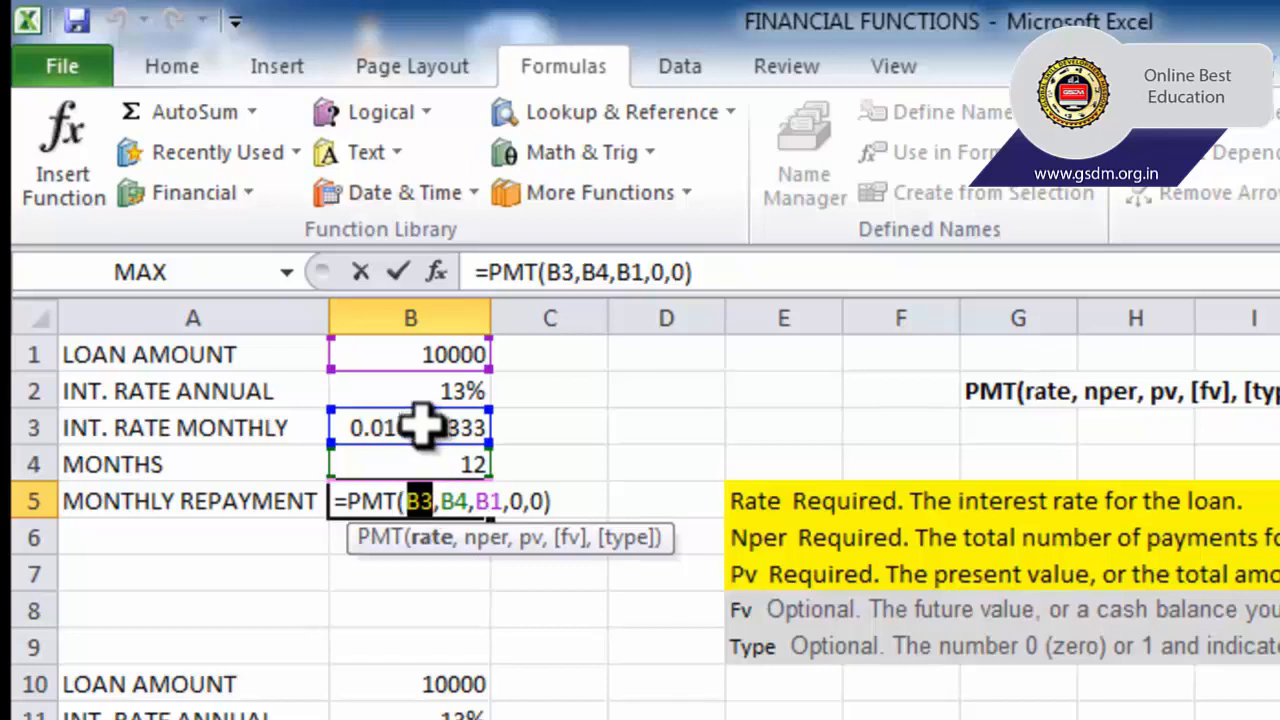
pyautogui.doubleClick(452, 500)
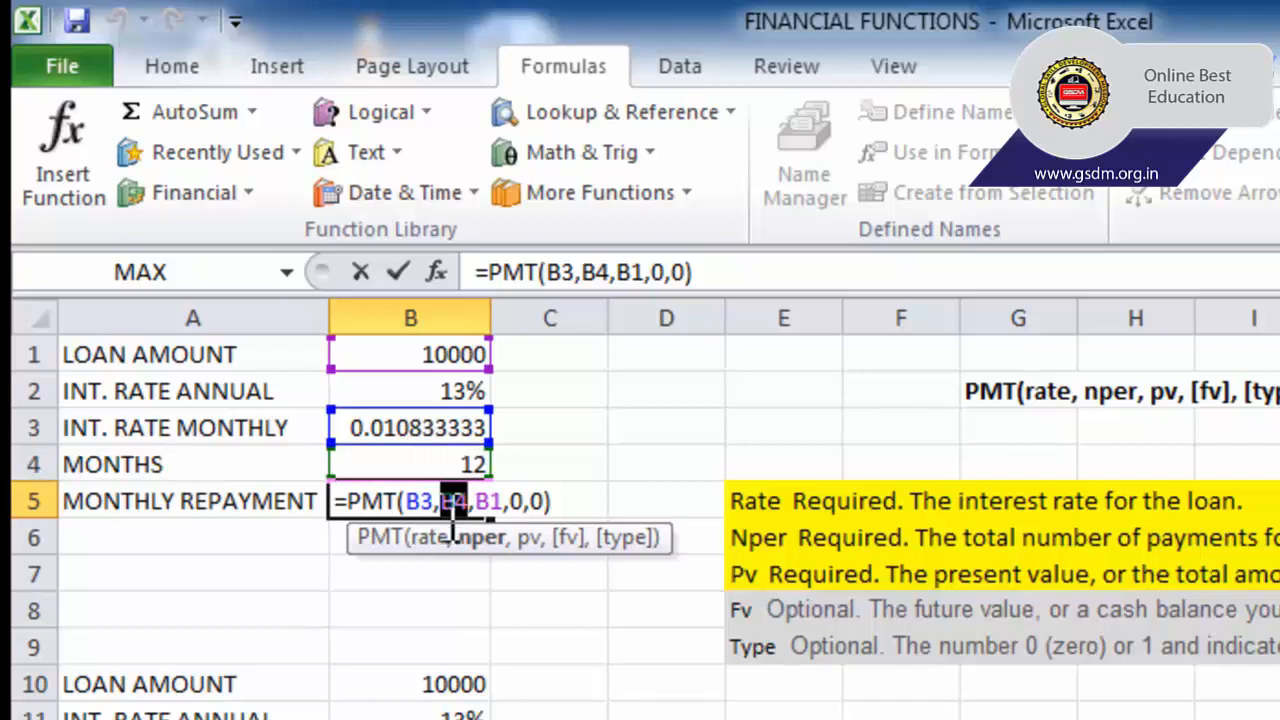
pyautogui.doubleClick(488, 503)
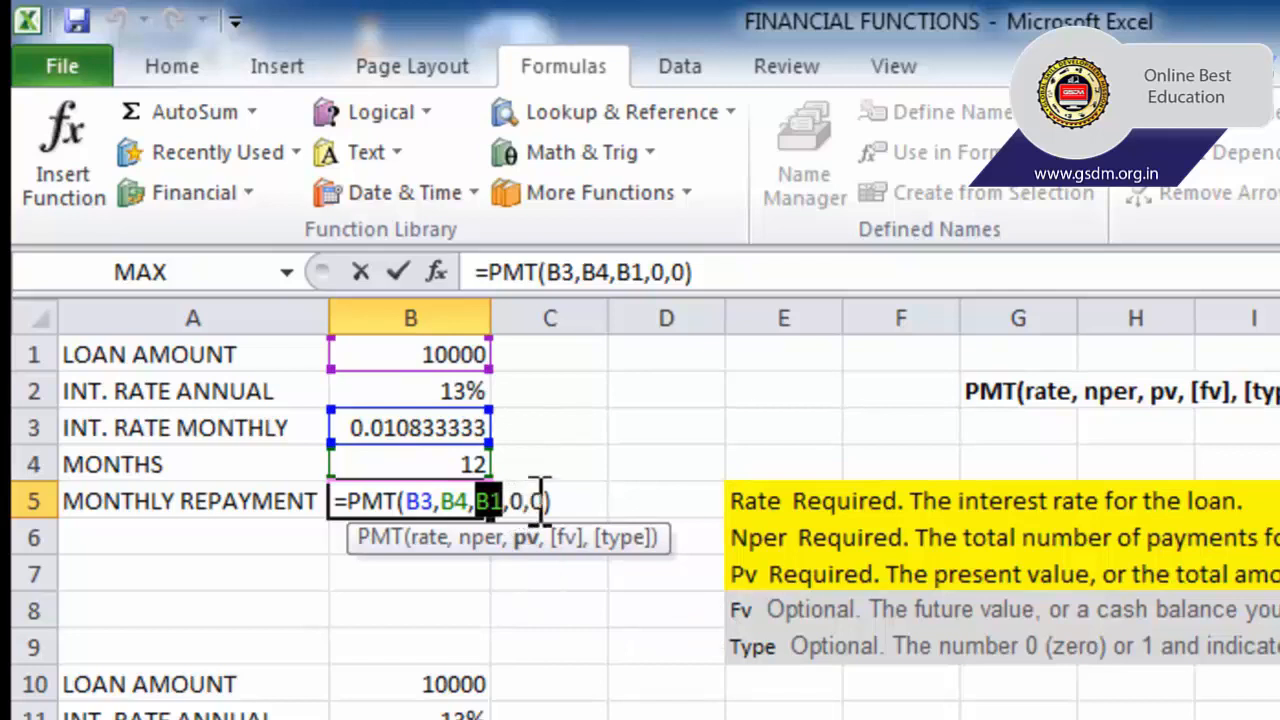
pyautogui.press('Return')
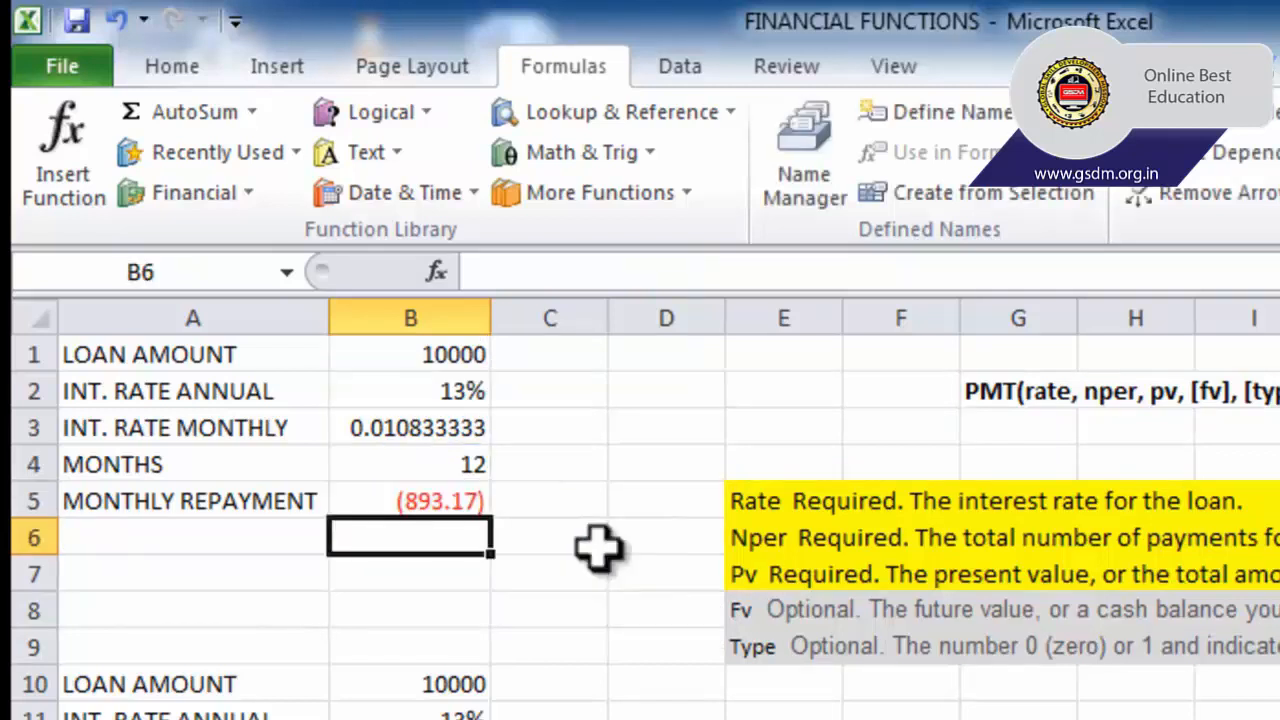
pyautogui.click(458, 501)
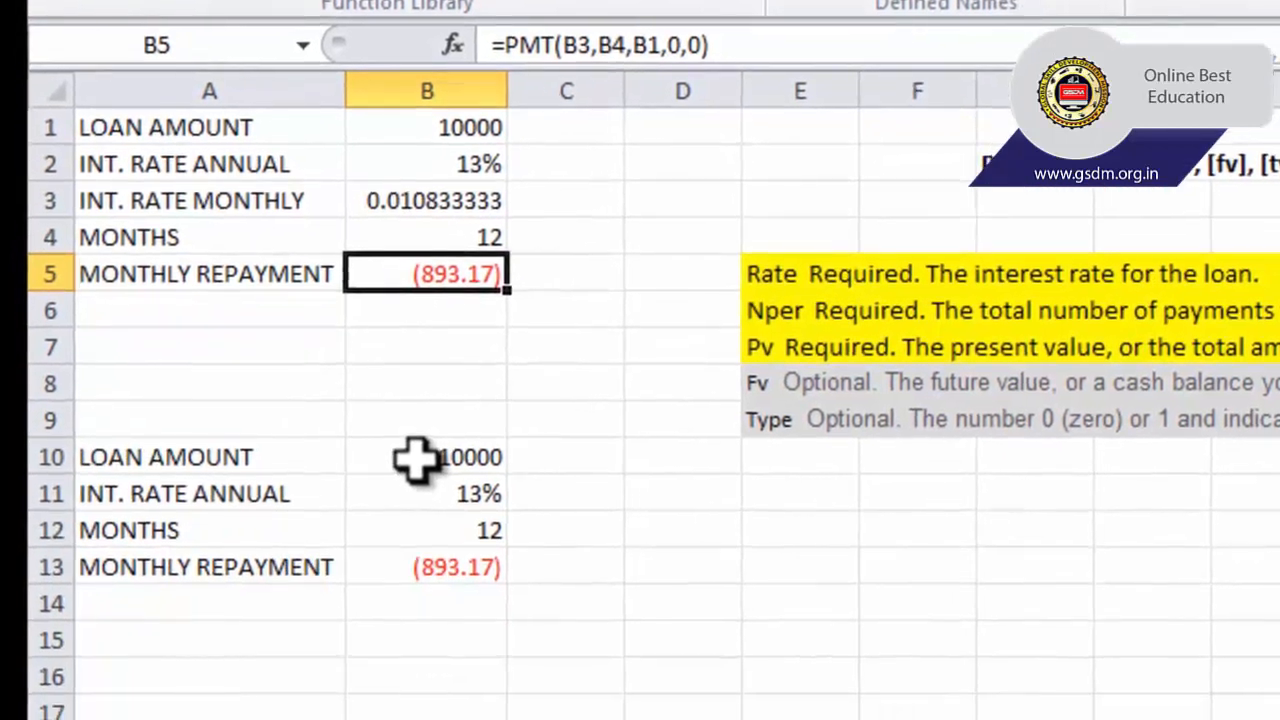
# Examine the second example's inputs in B10:B12 and the B11/12 rate argument of the PMT formula in B13.
pyautogui.click(398, 684)
pyautogui.moveTo(414, 449); pyautogui.dragTo(416, 538)
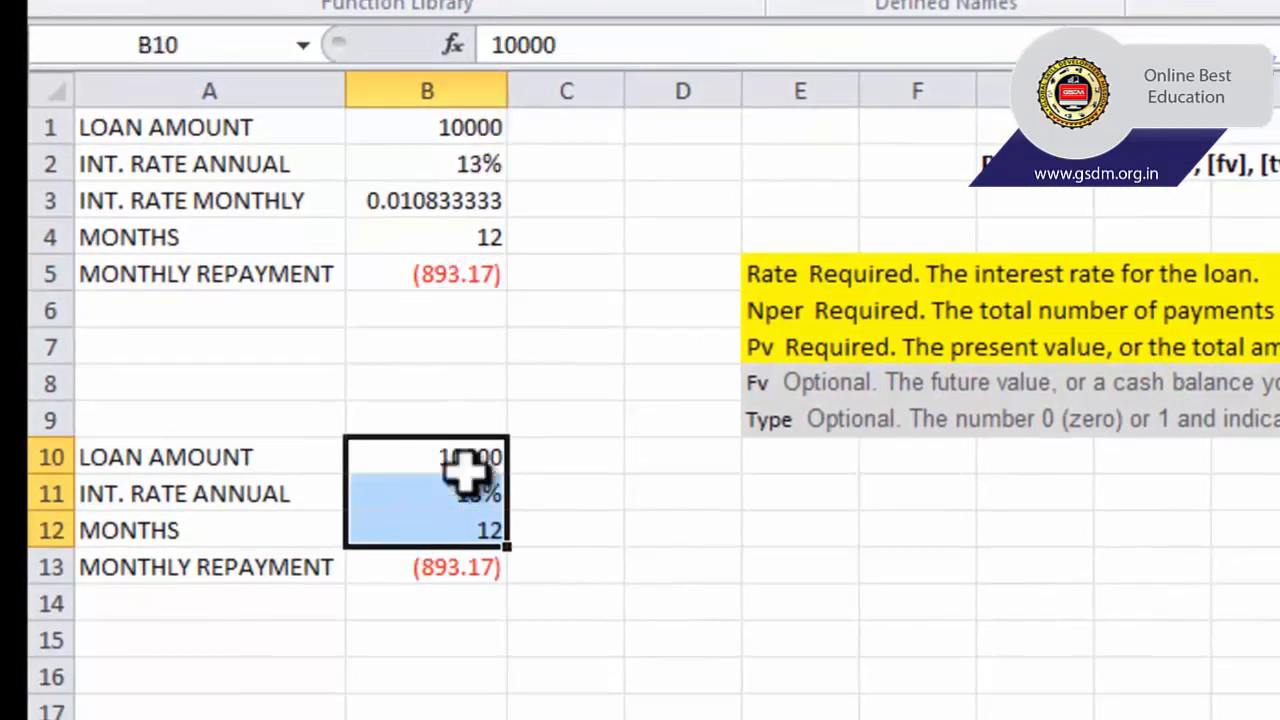
pyautogui.doubleClick(465, 565)
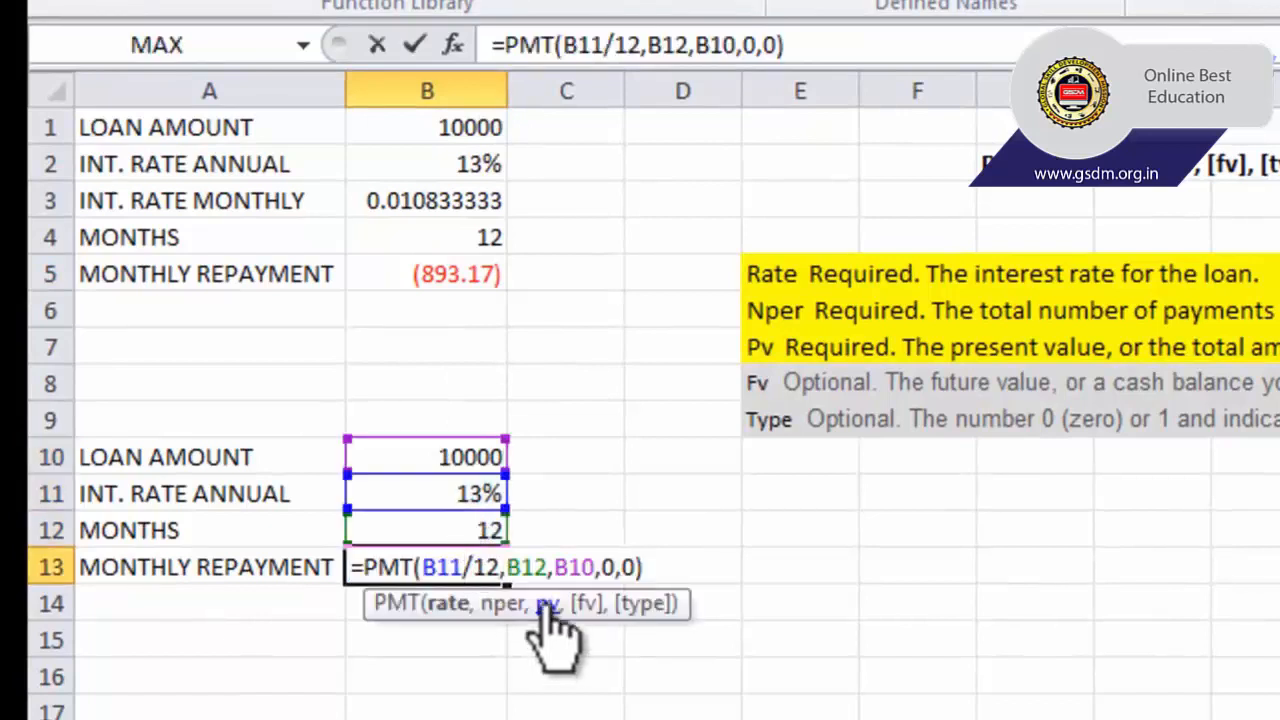
pyautogui.moveTo(503, 567); pyautogui.dragTo(422, 567)
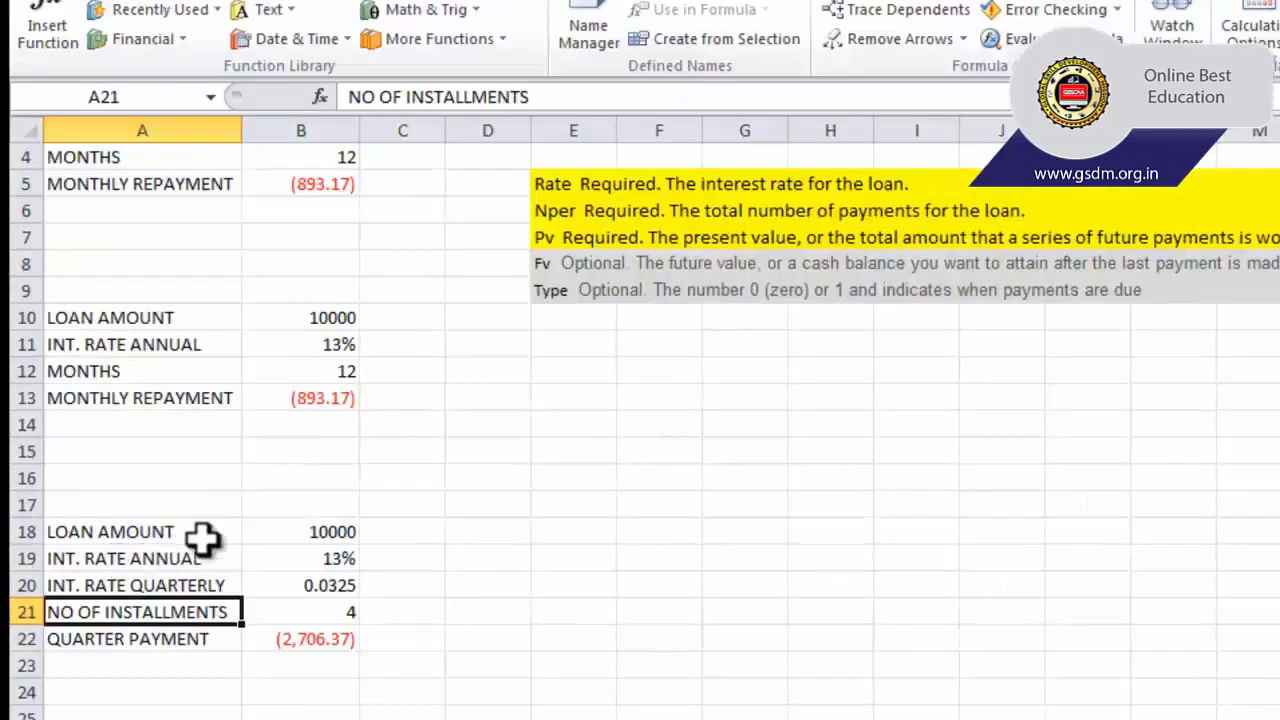
# Examine the quarterly example's loan amount in B18 and its quarterly interest rate formula in B20 without editing it.
pyautogui.click(333, 532)
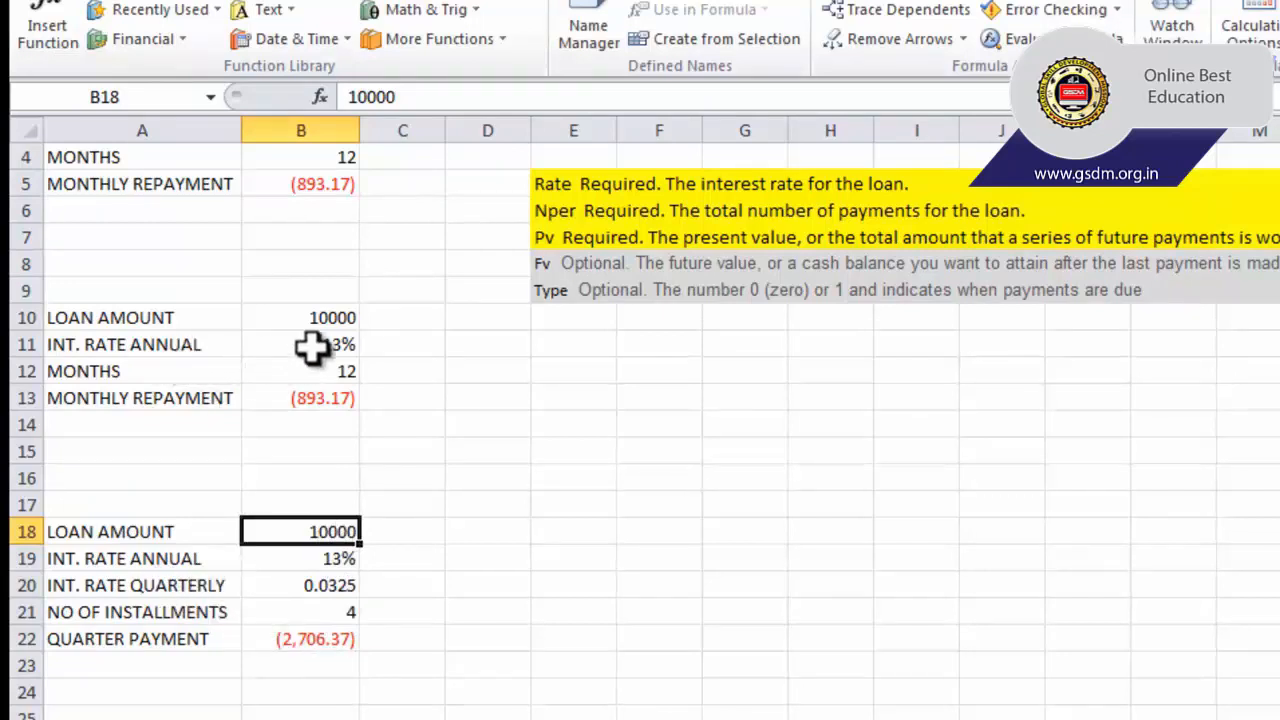
pyautogui.click(310, 585)
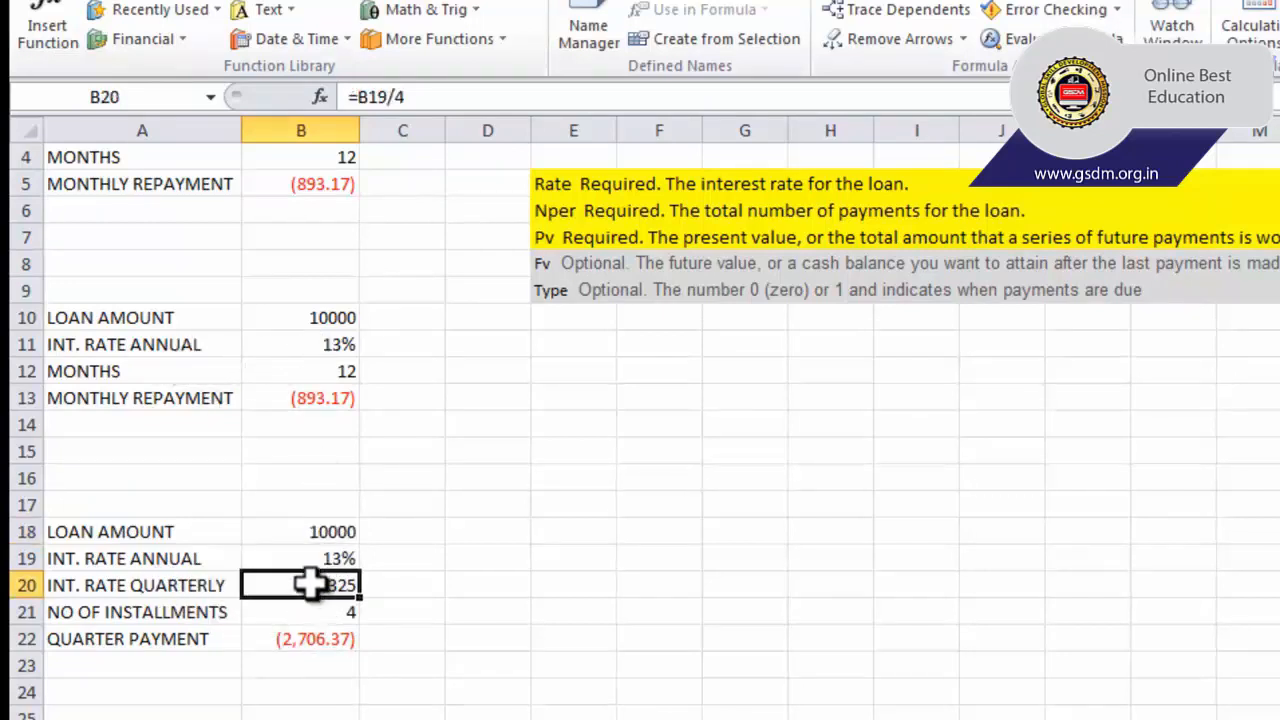
pyautogui.doubleClick(310, 585)
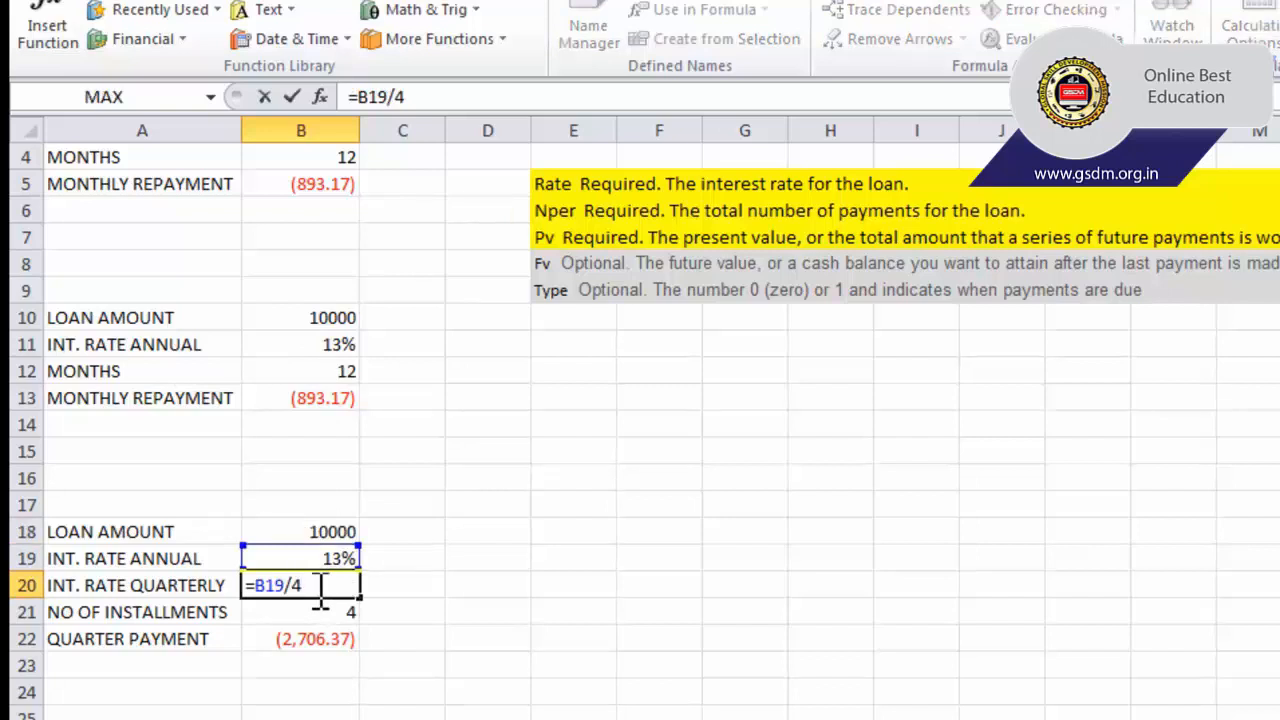
pyautogui.press('Return')
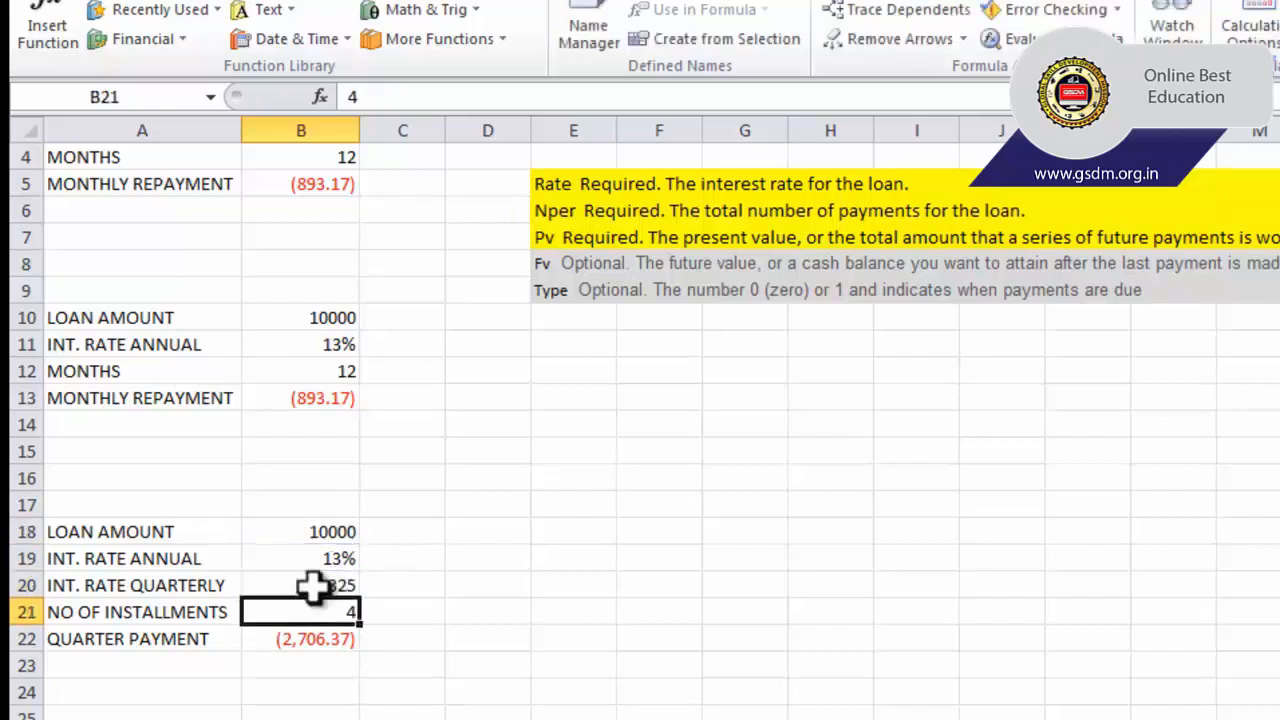
# Examine the B21 installments argument of the quarterly payment PMT formula in B22, closing the formula without edits.
pyautogui.doubleClick(310, 638)
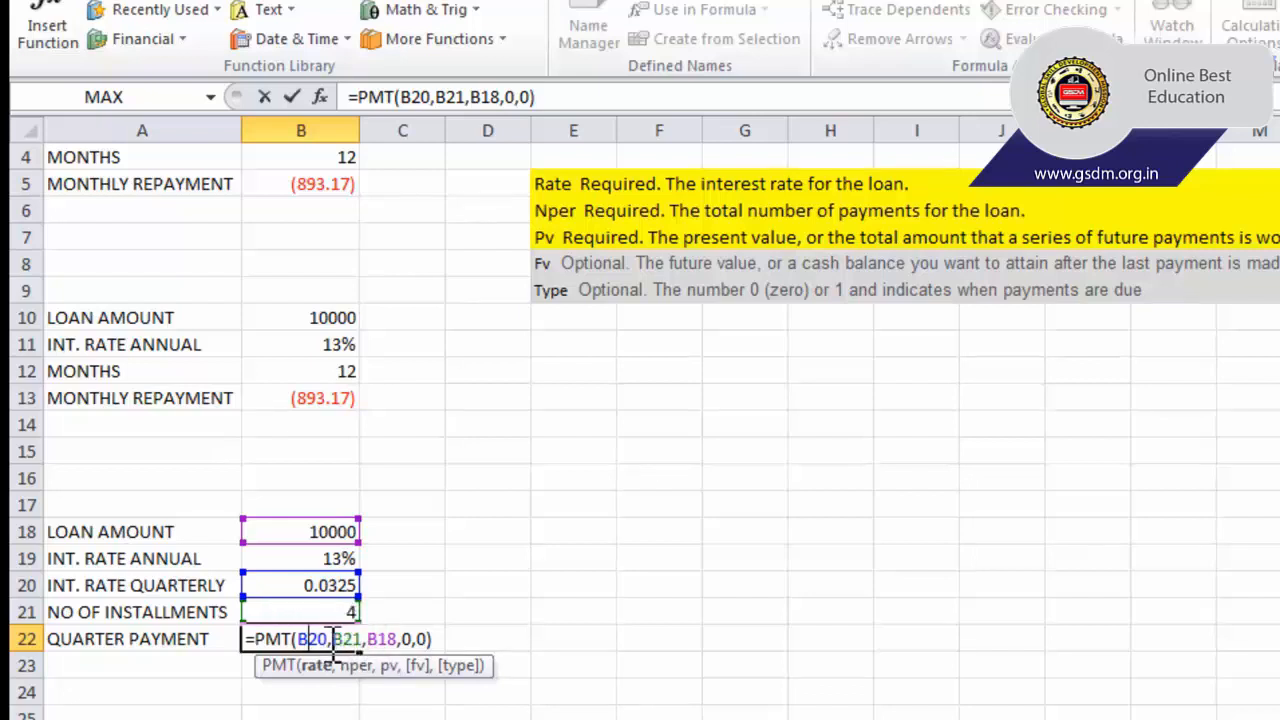
pyautogui.moveTo(333, 645); pyautogui.dragTo(365, 648)
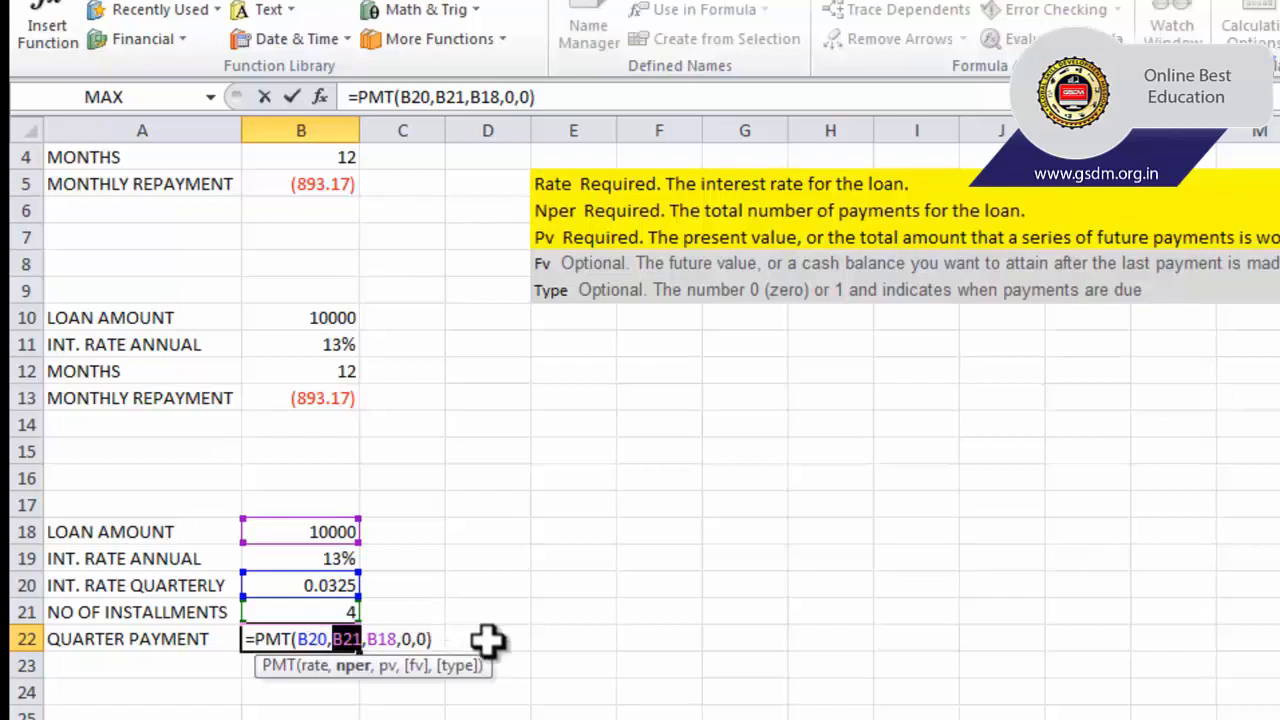
pyautogui.press('Return')
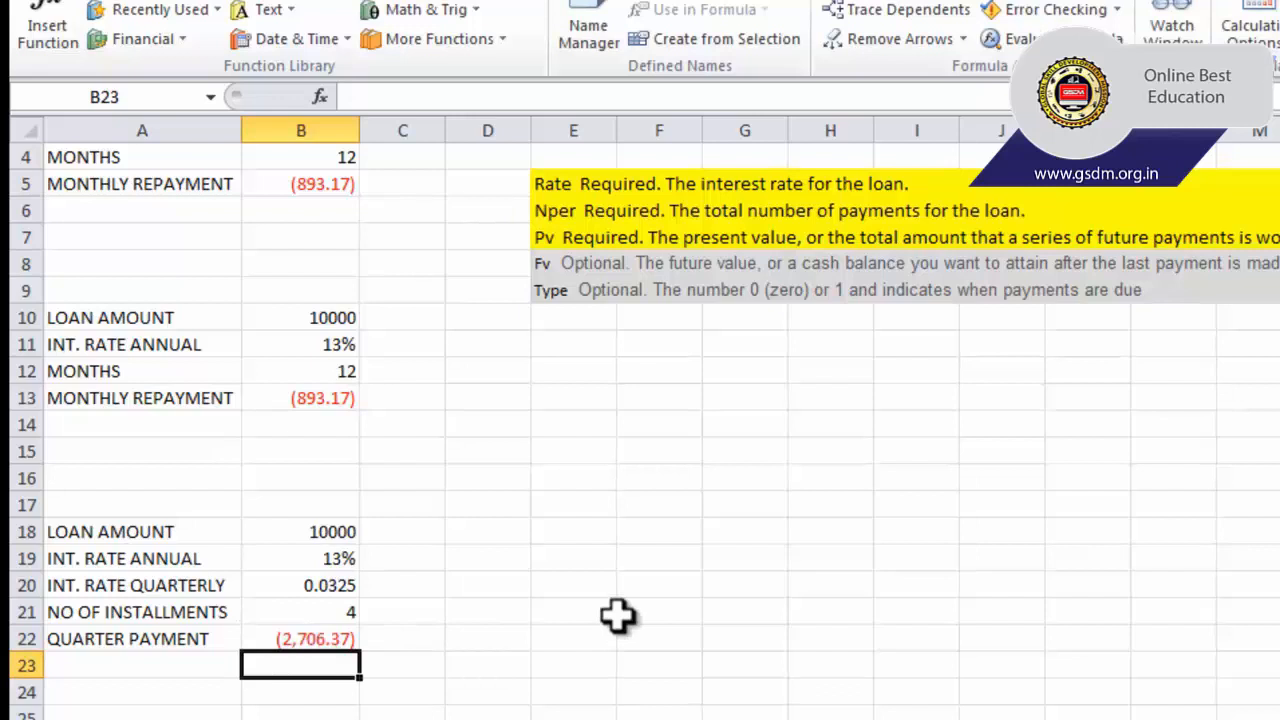
pyautogui.scroll(1, 617, 615)
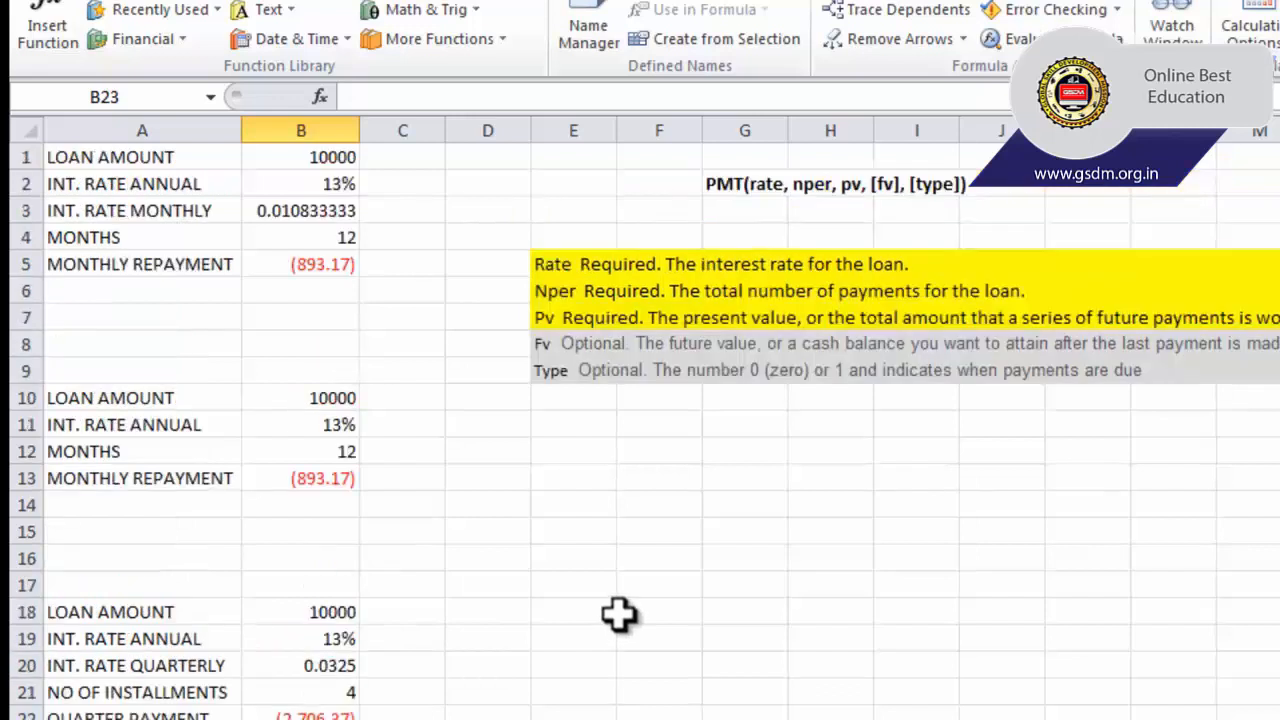